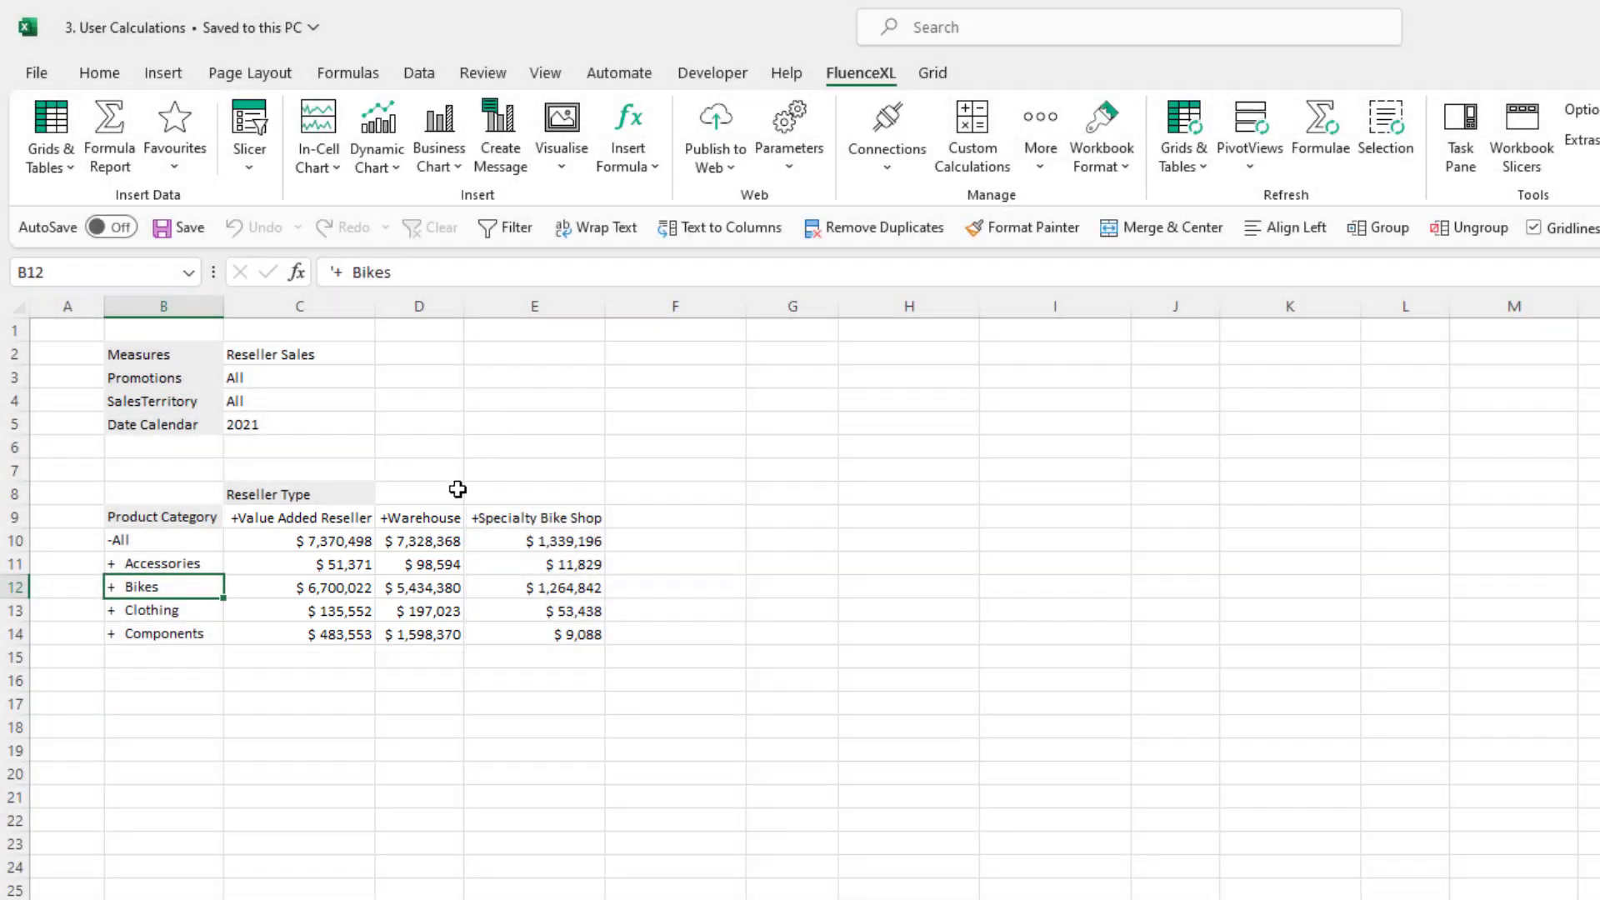
Insert a column calculation after the Warehouse column and title it "Warehouse vs VAR"
click(416, 541)
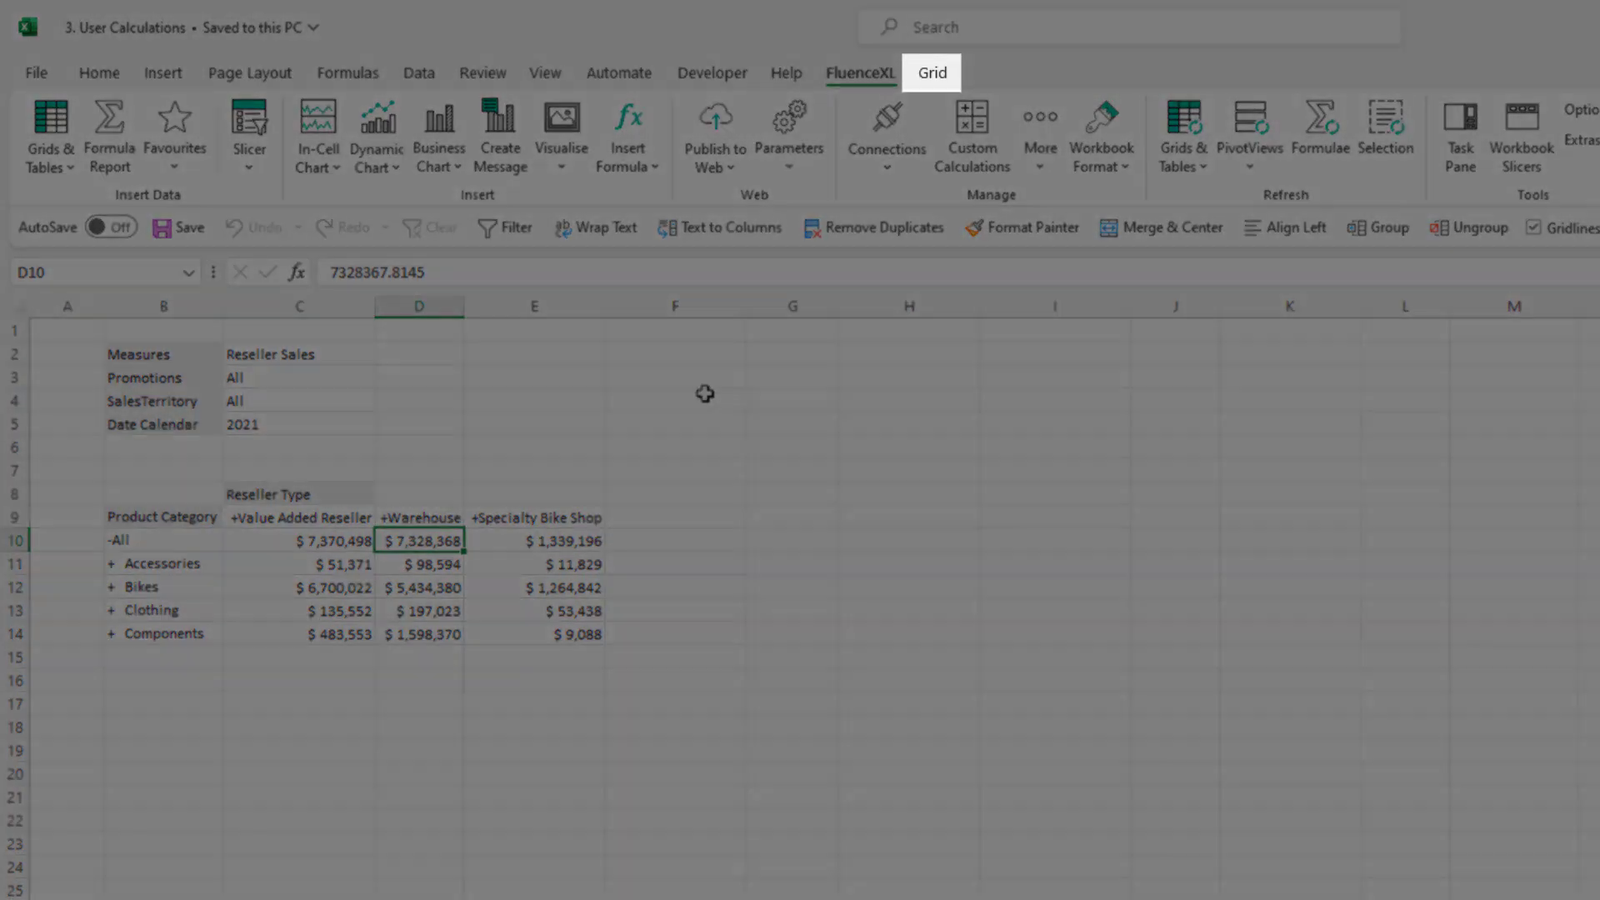
click(932, 77)
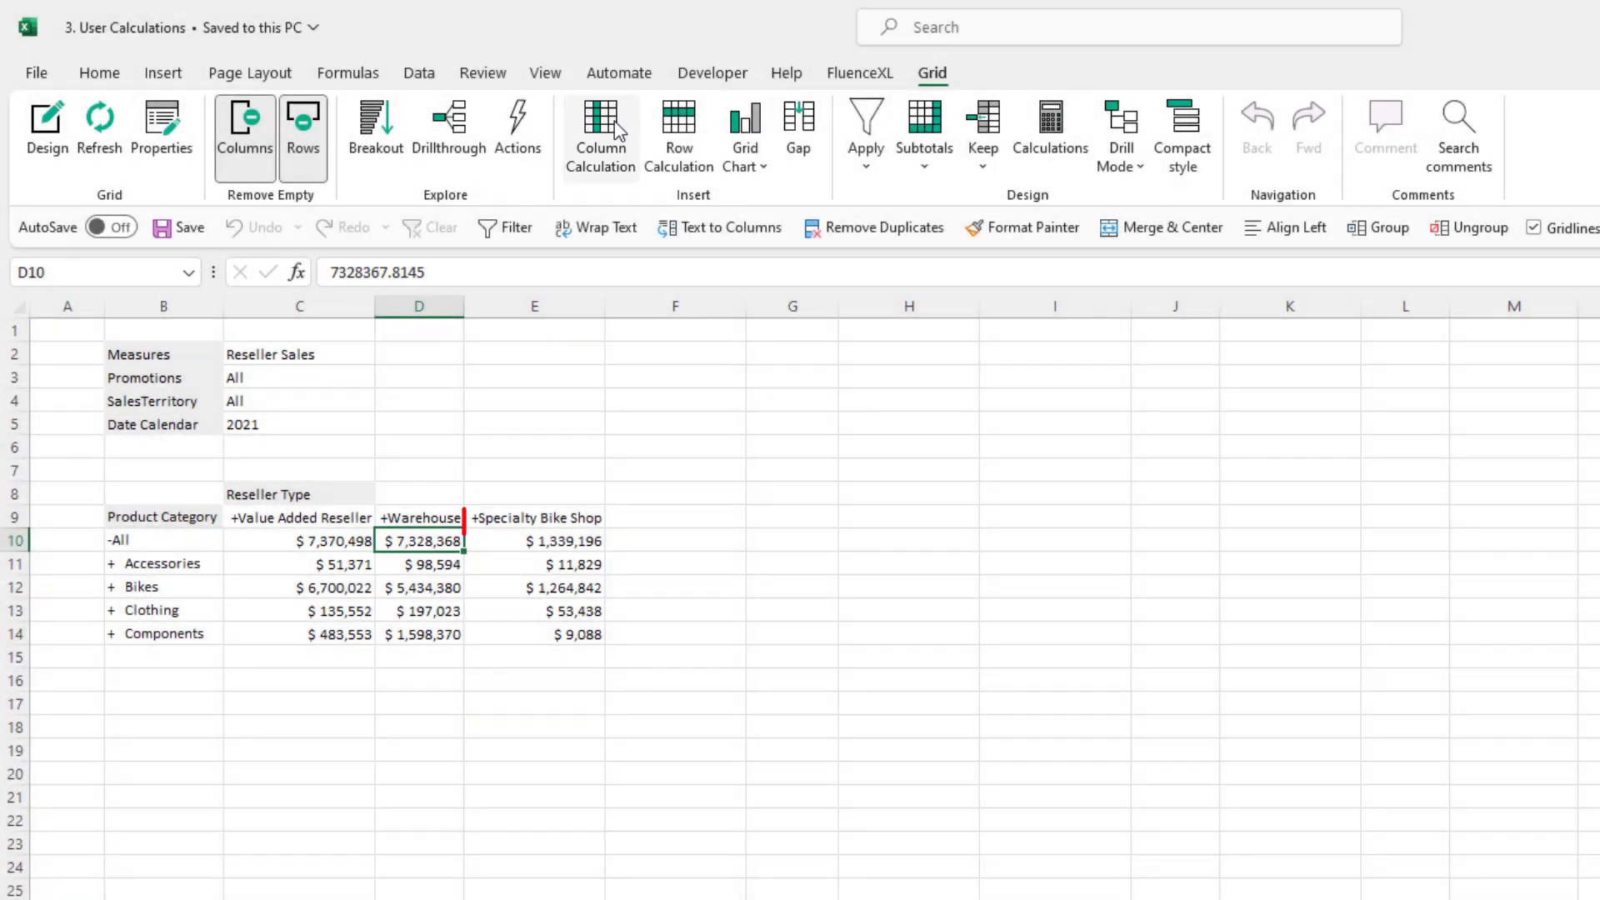
click(616, 125)
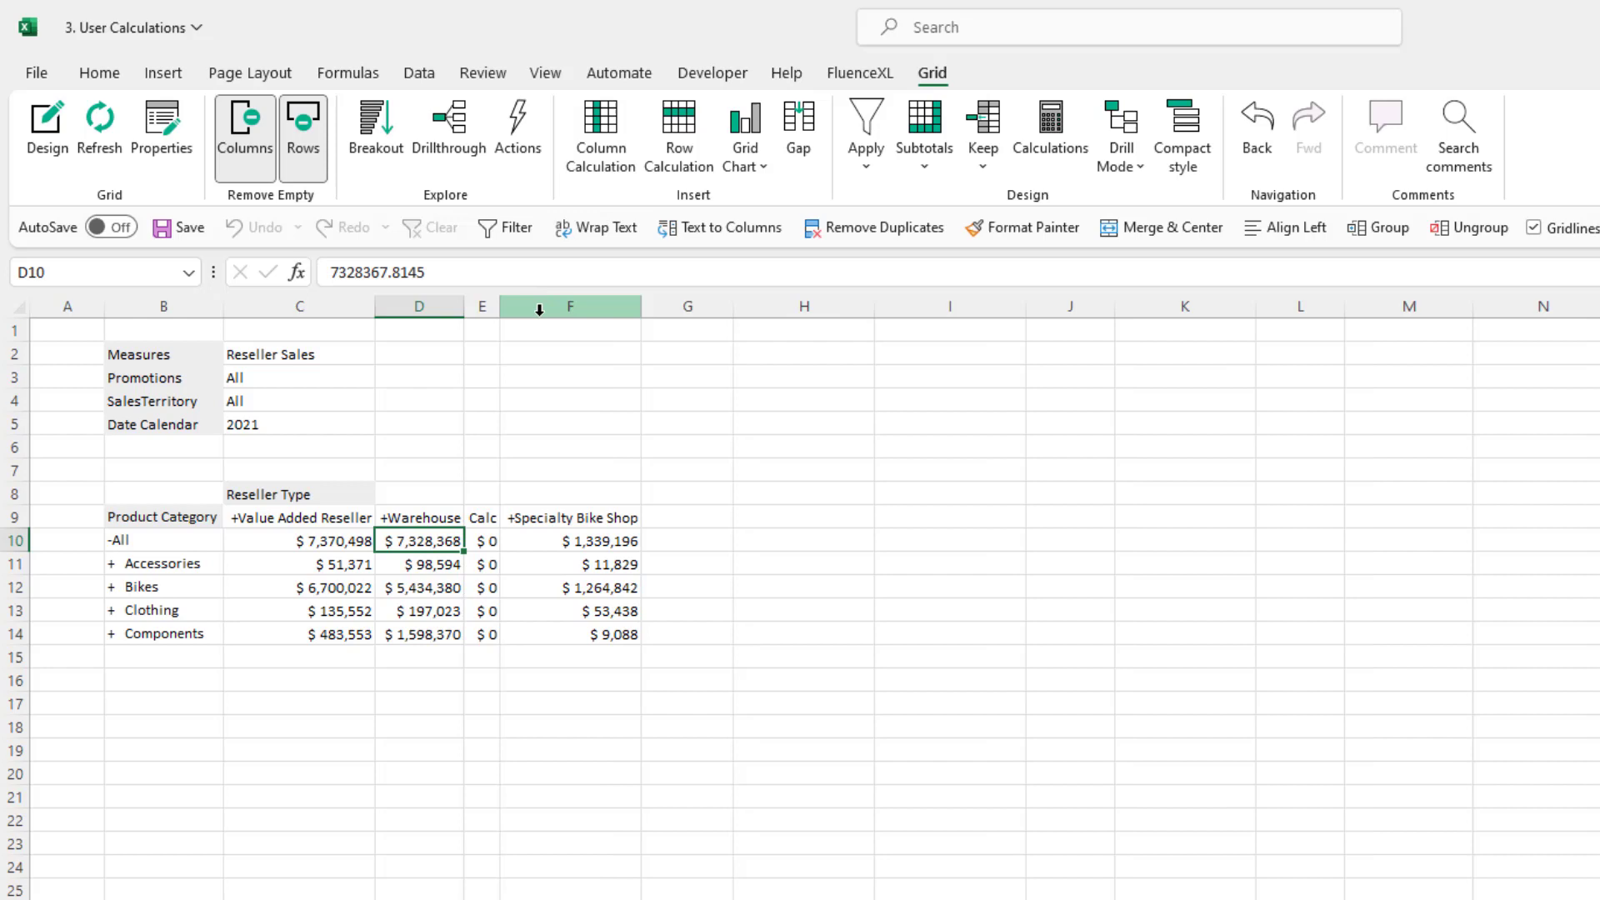
click(483, 515)
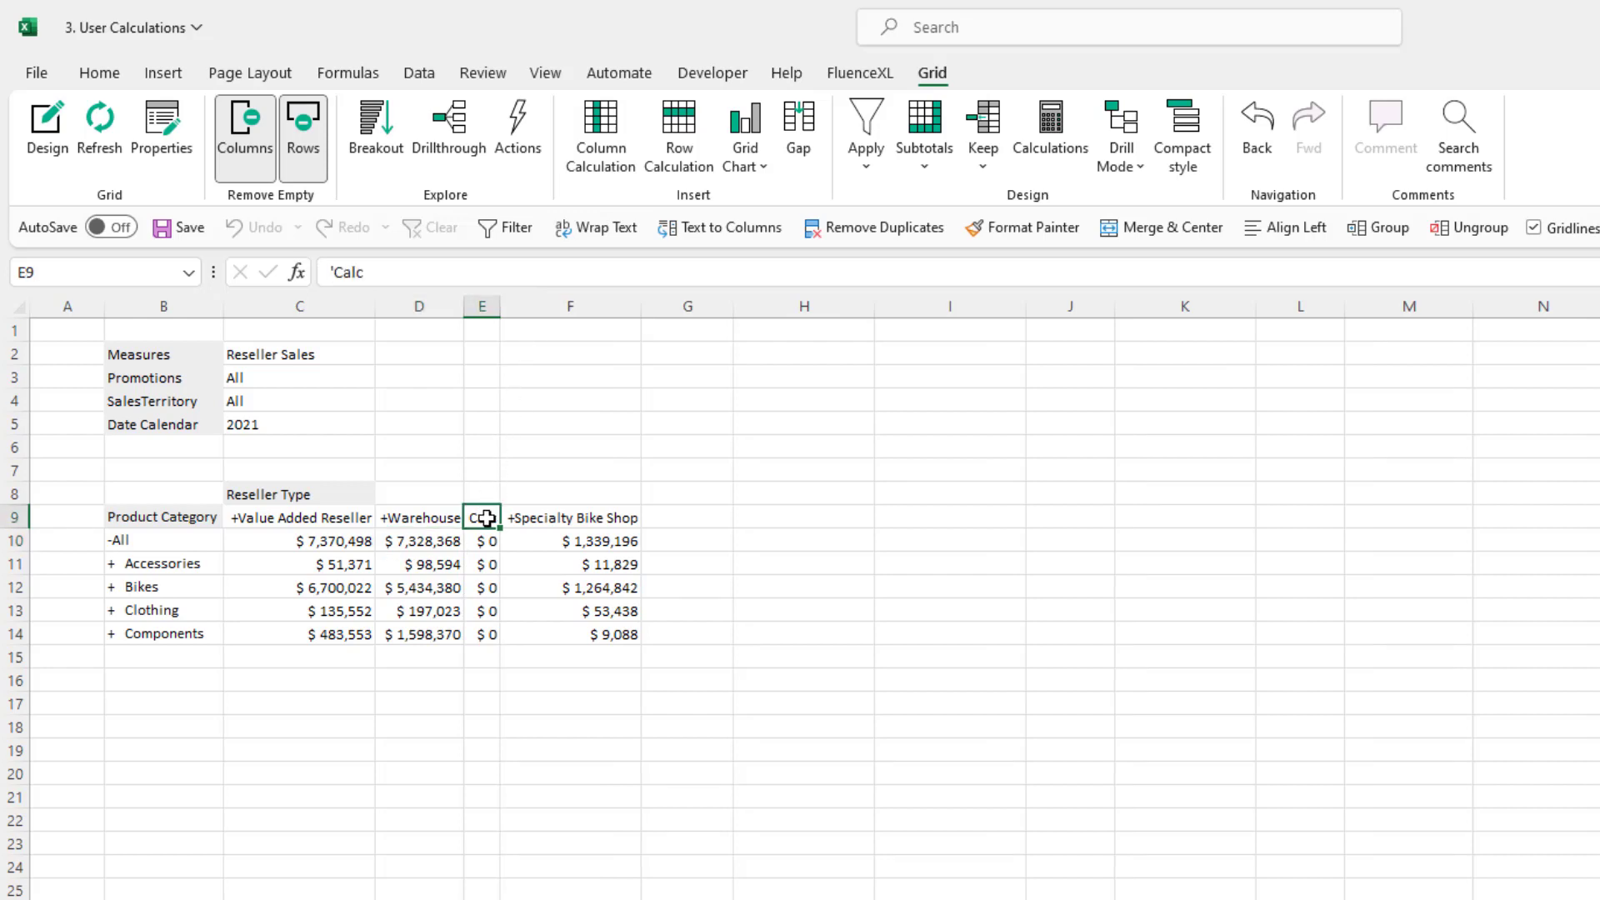
text(Wa)
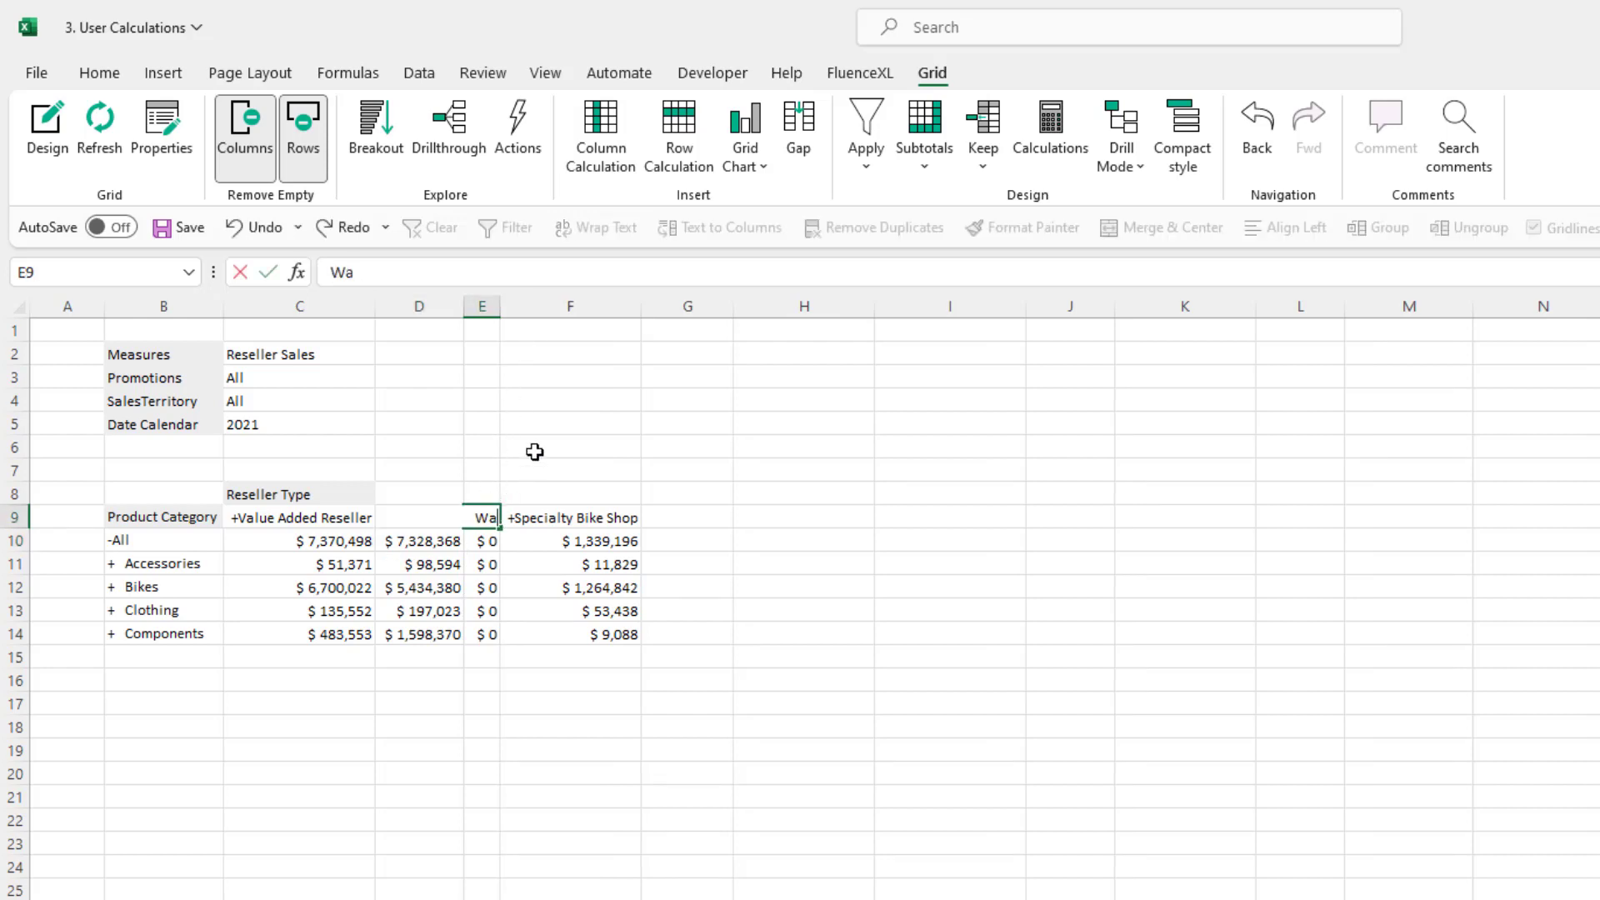
text(rehouse vs)
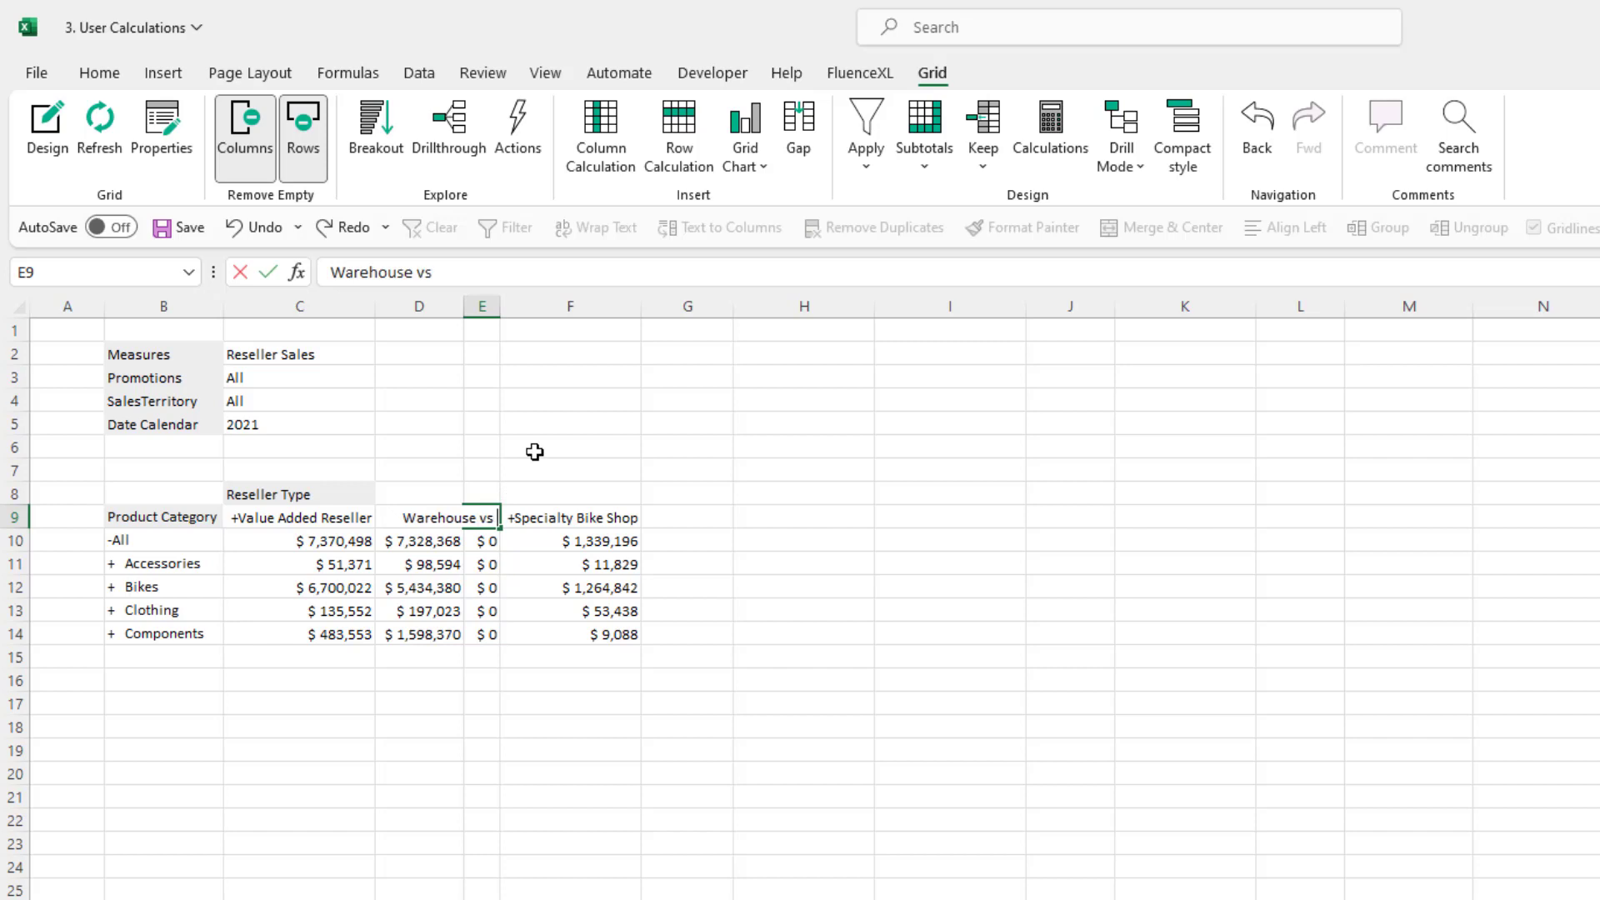
text( VAR)
key(Return)
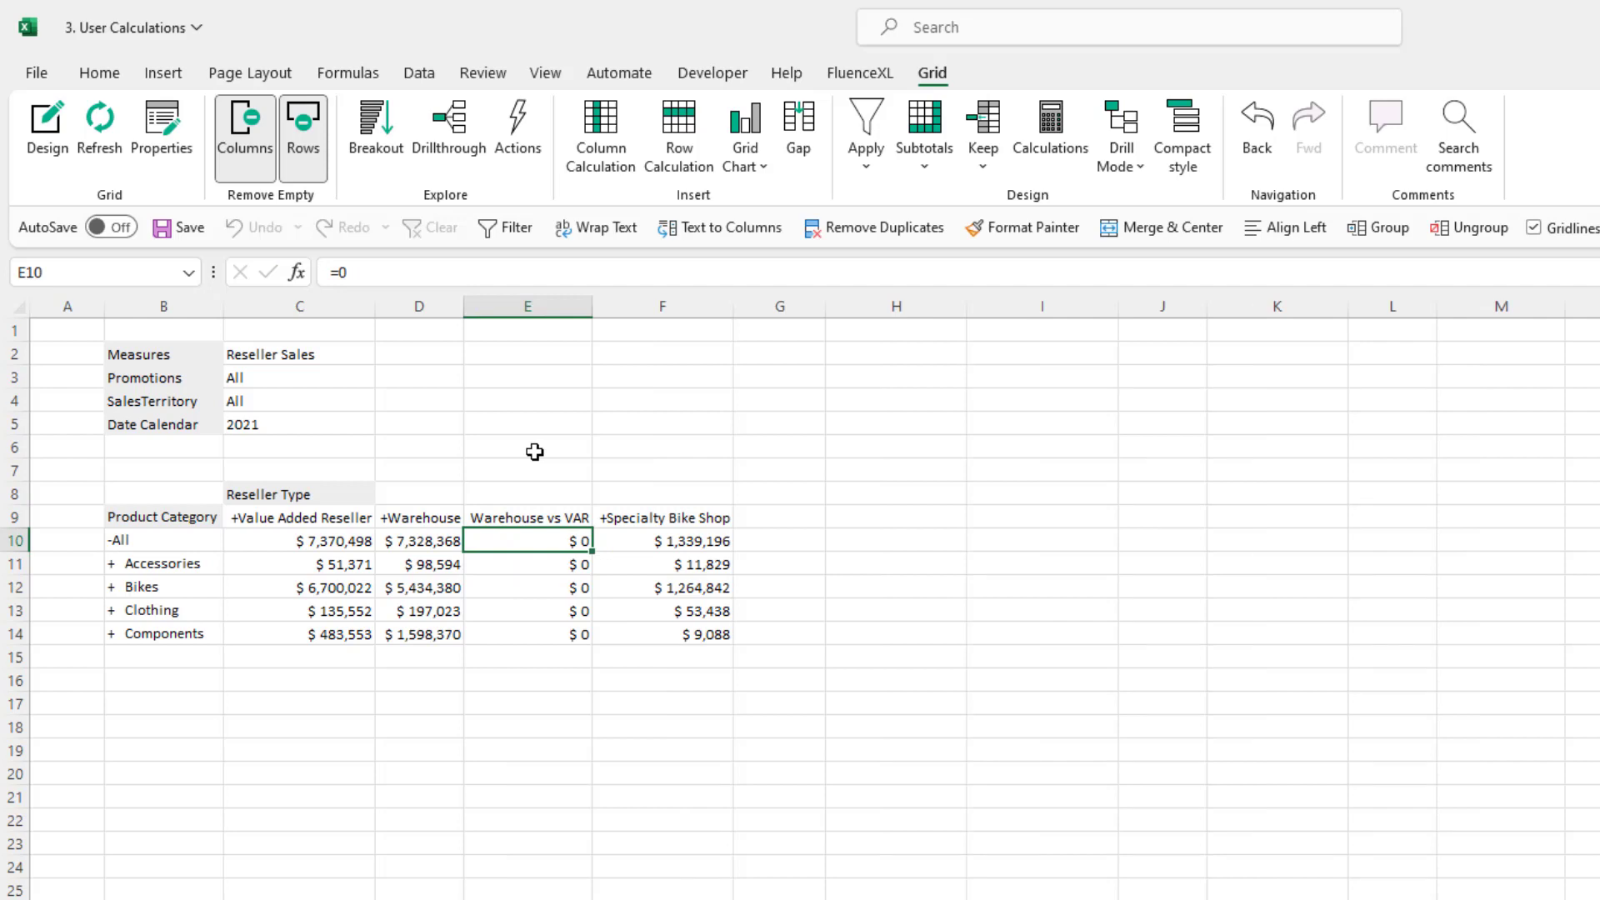
Enter the formula =(D10-C10)/C10 in the first value cell of the Warehouse vs VAR column
text(=()
key(Left)
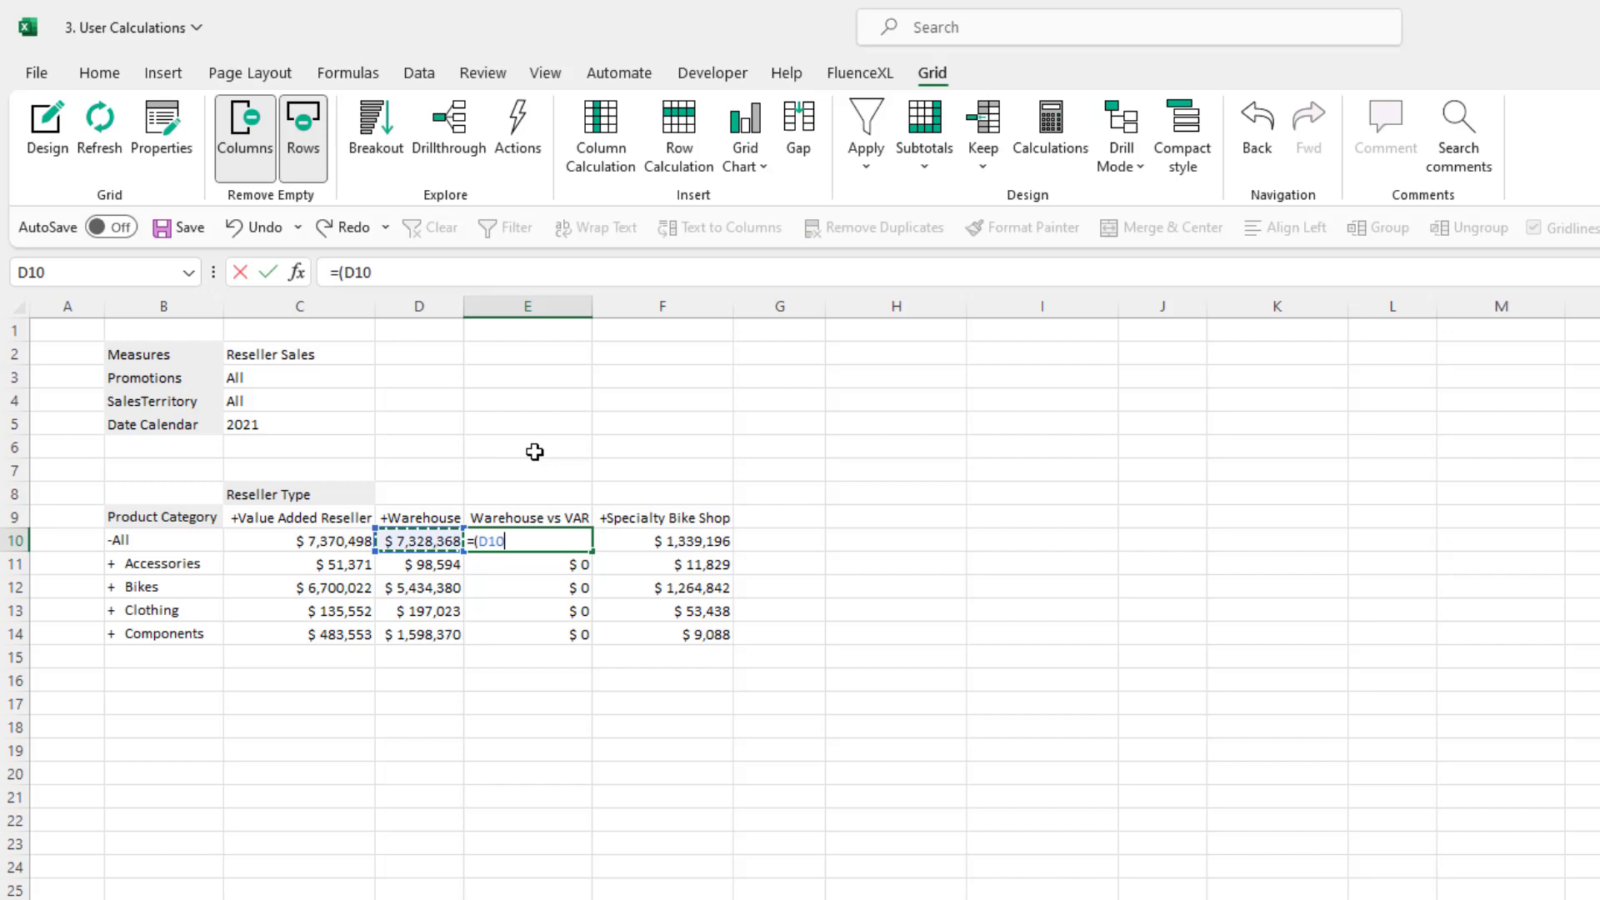
text(-)
key(Left)
key(Left)
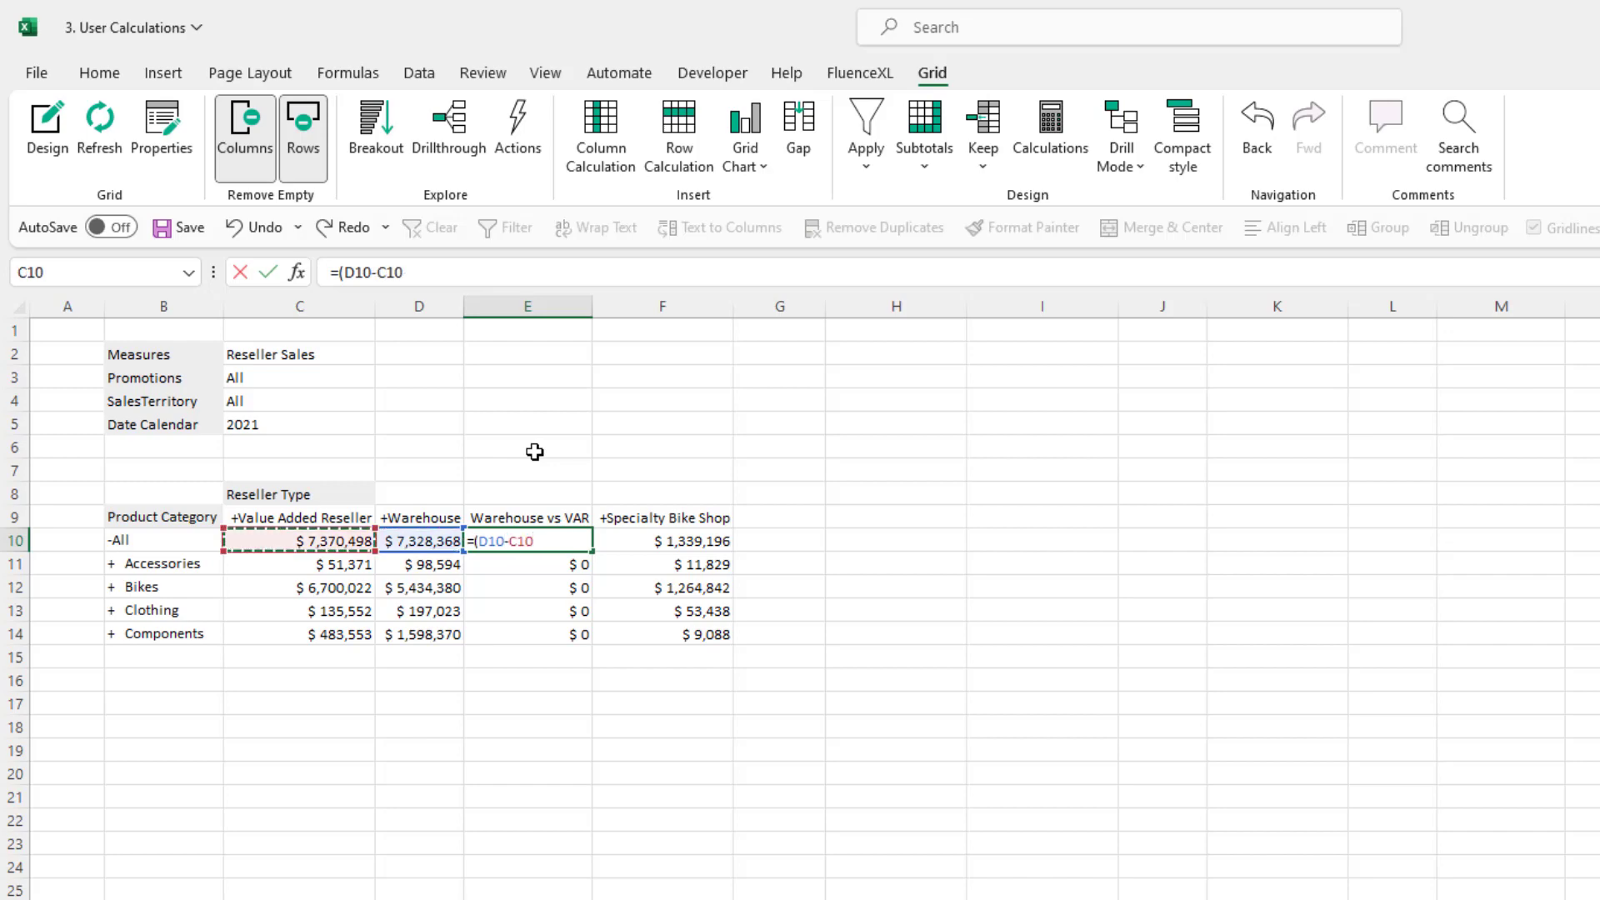
text()/)
key(Left)
key(Left)
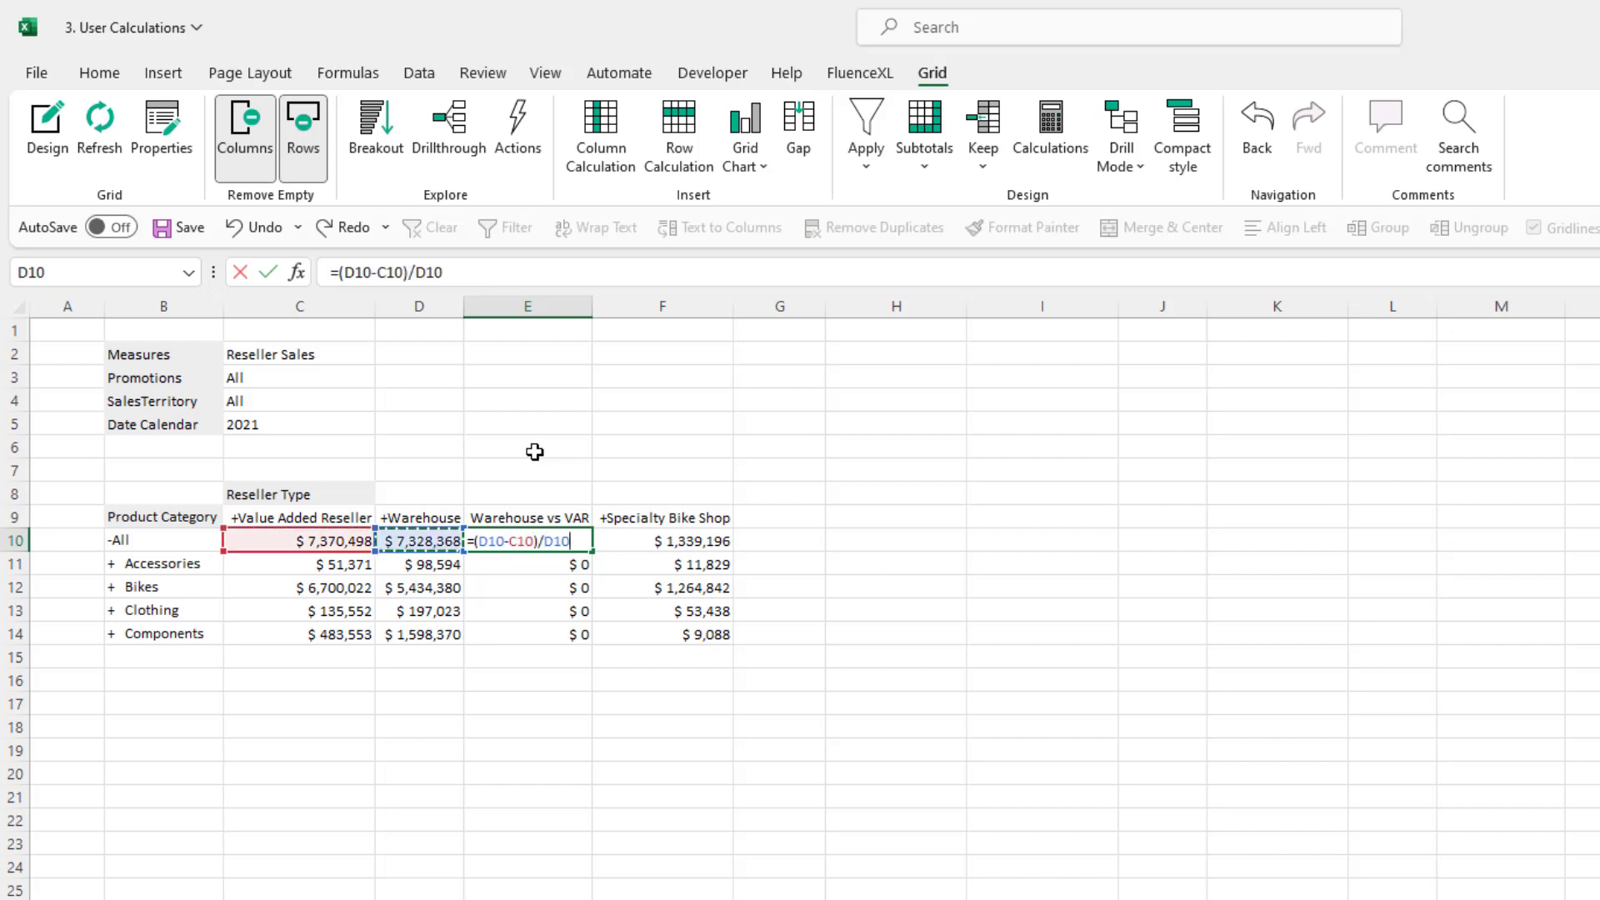
key(Return)
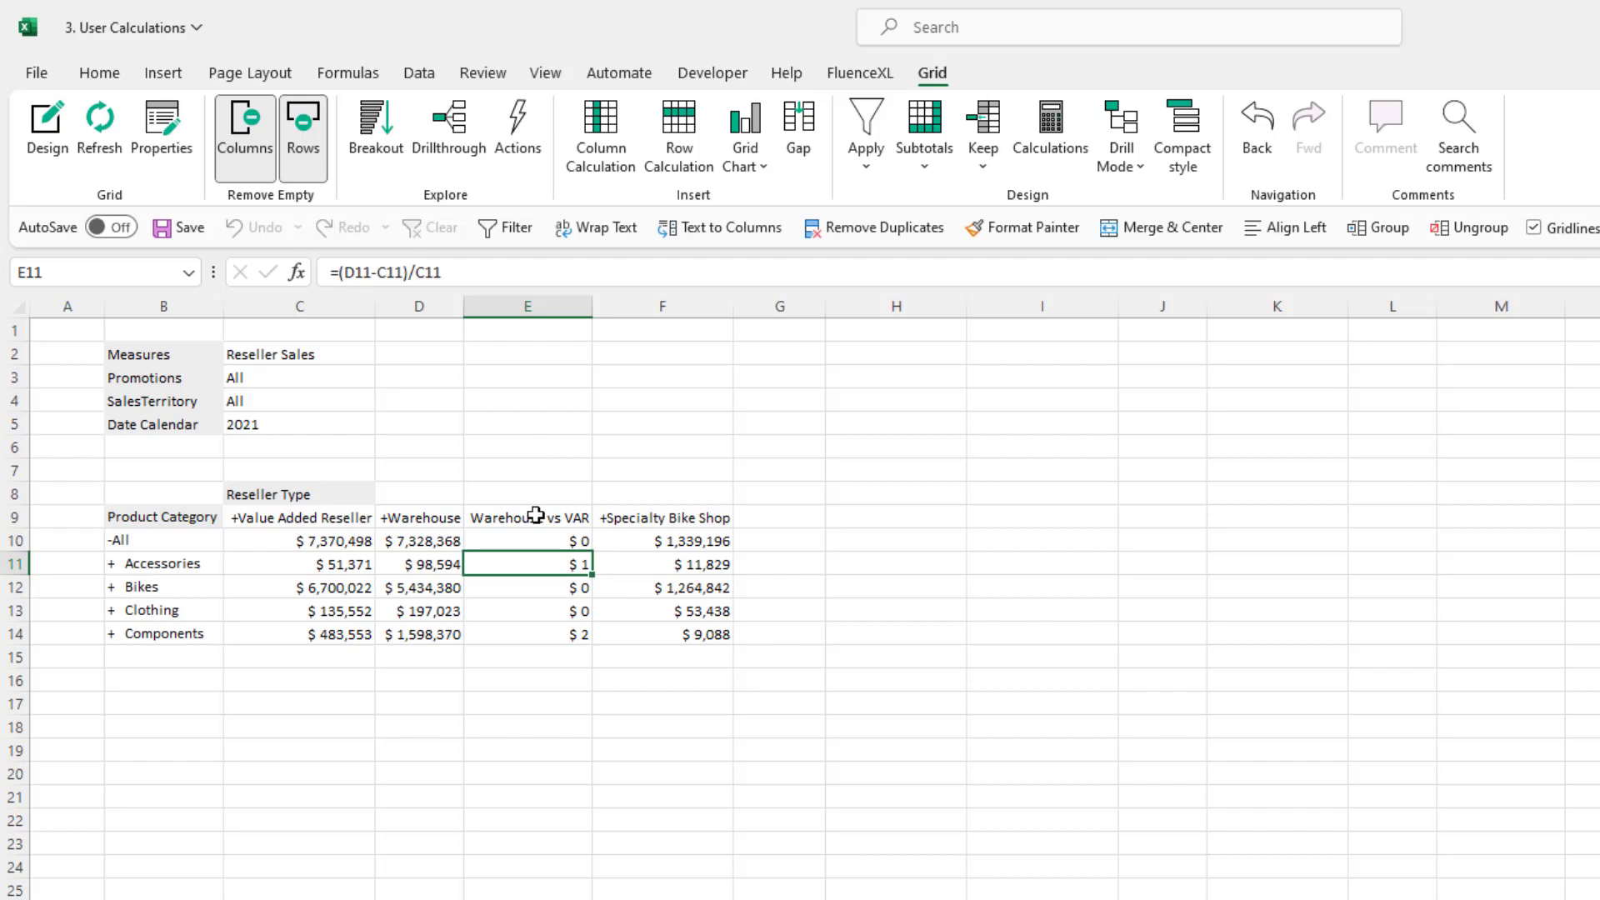
Set the Warehouse vs VAR calculation's number format to Percentage with one decimal place
double_click(535, 515)
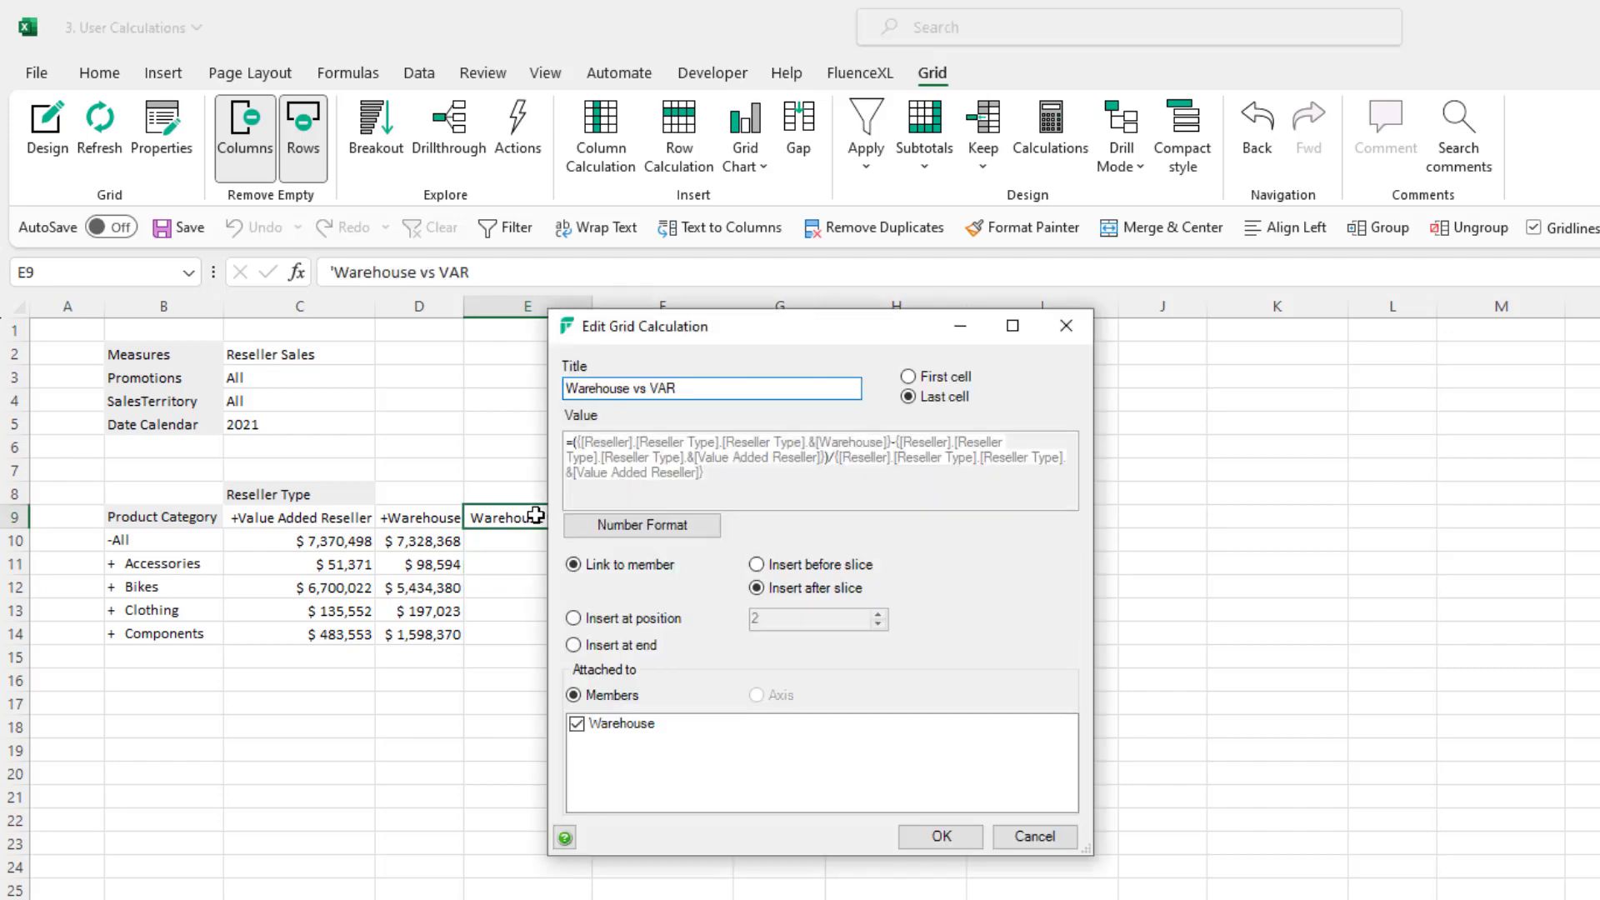
click(599, 526)
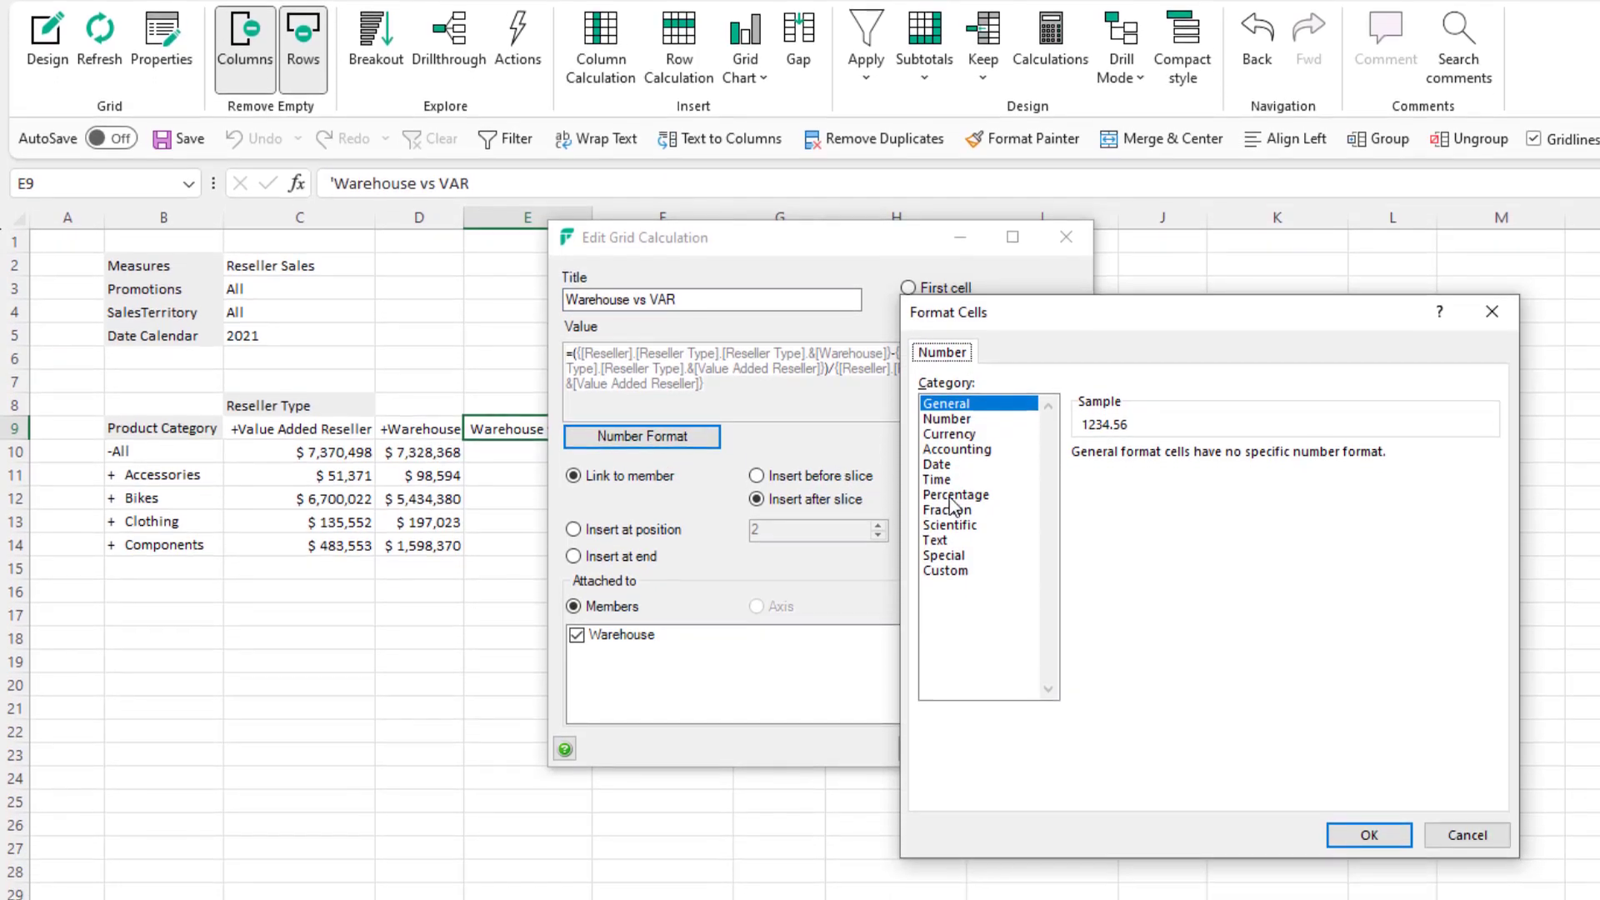
click(950, 498)
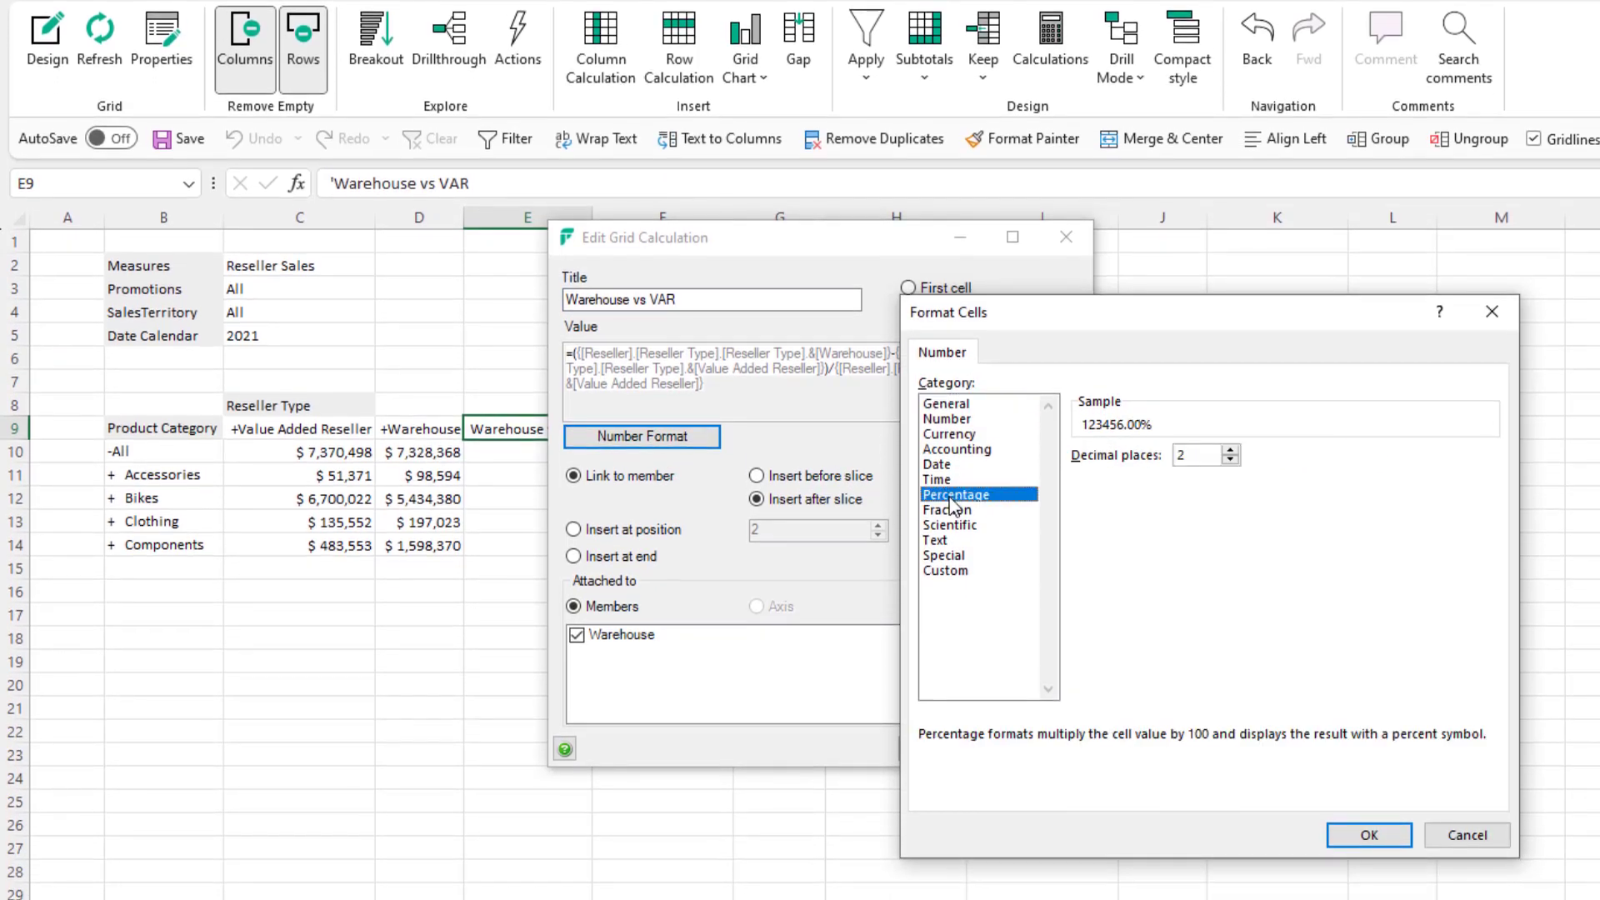
click(1230, 459)
click(1369, 834)
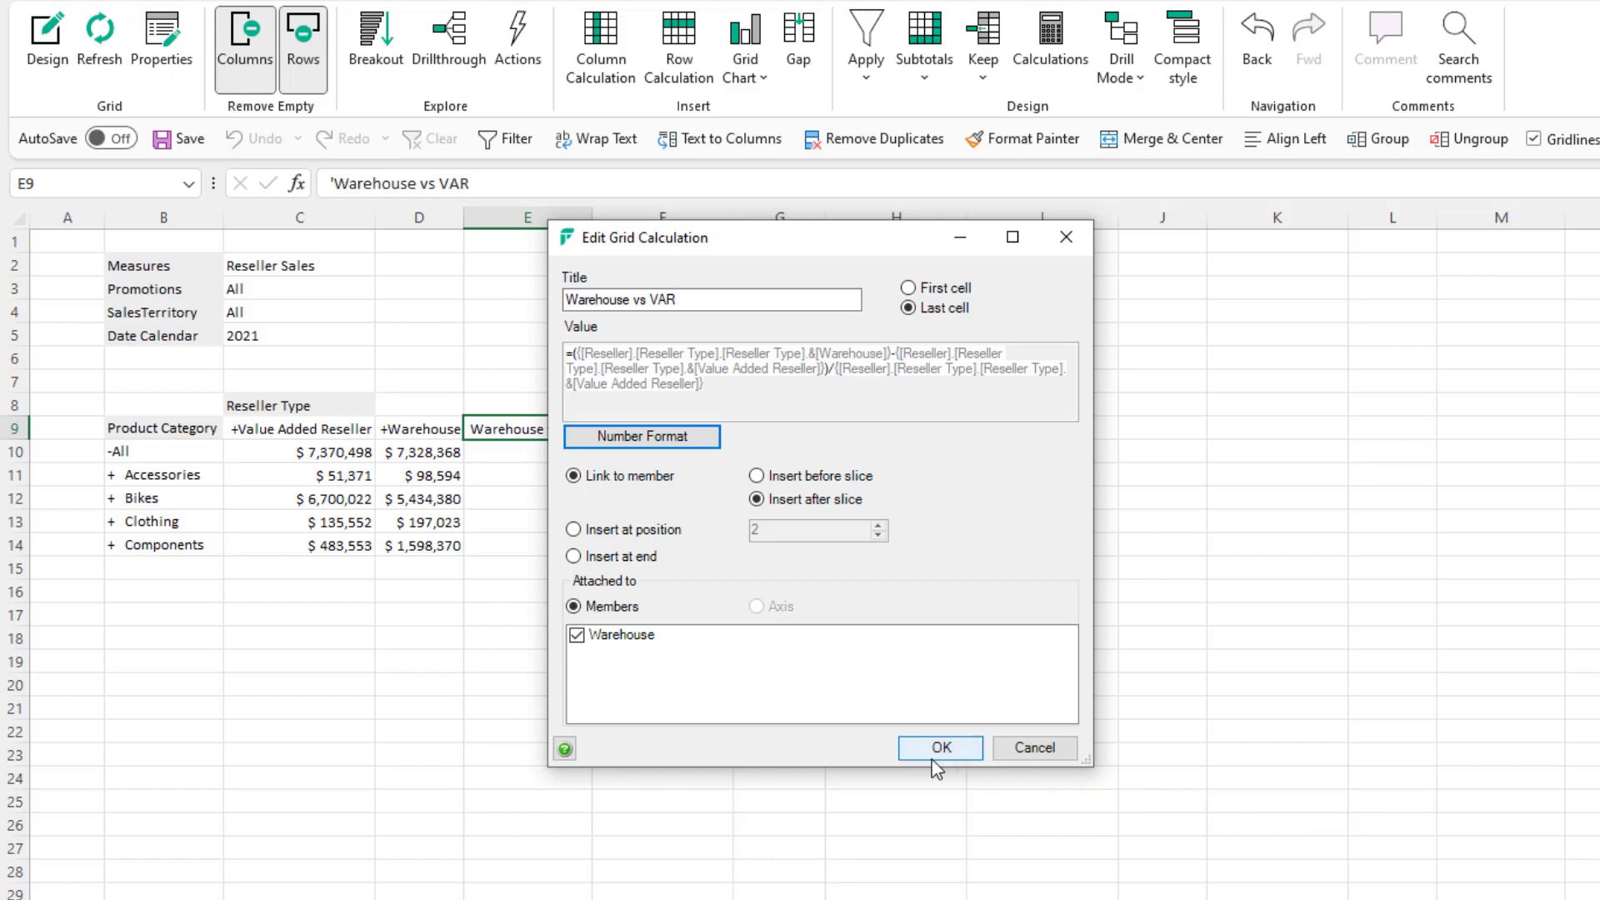
click(938, 748)
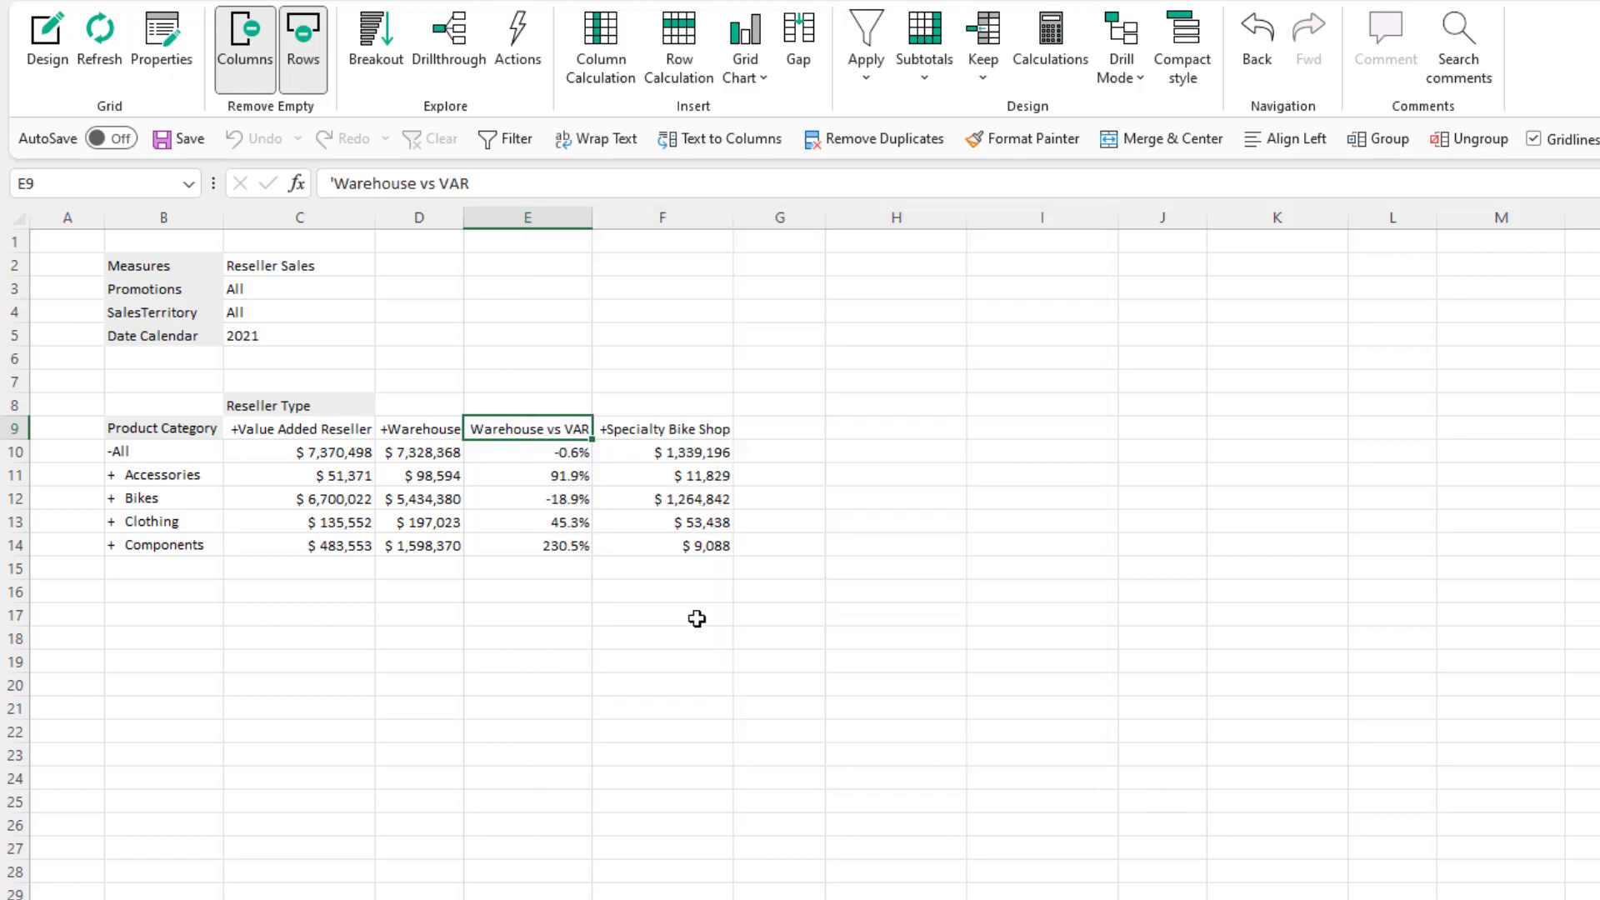
Drill into the Clothing and Bikes product categories in the grid rows and collapse Clothing again
double_click(182, 521)
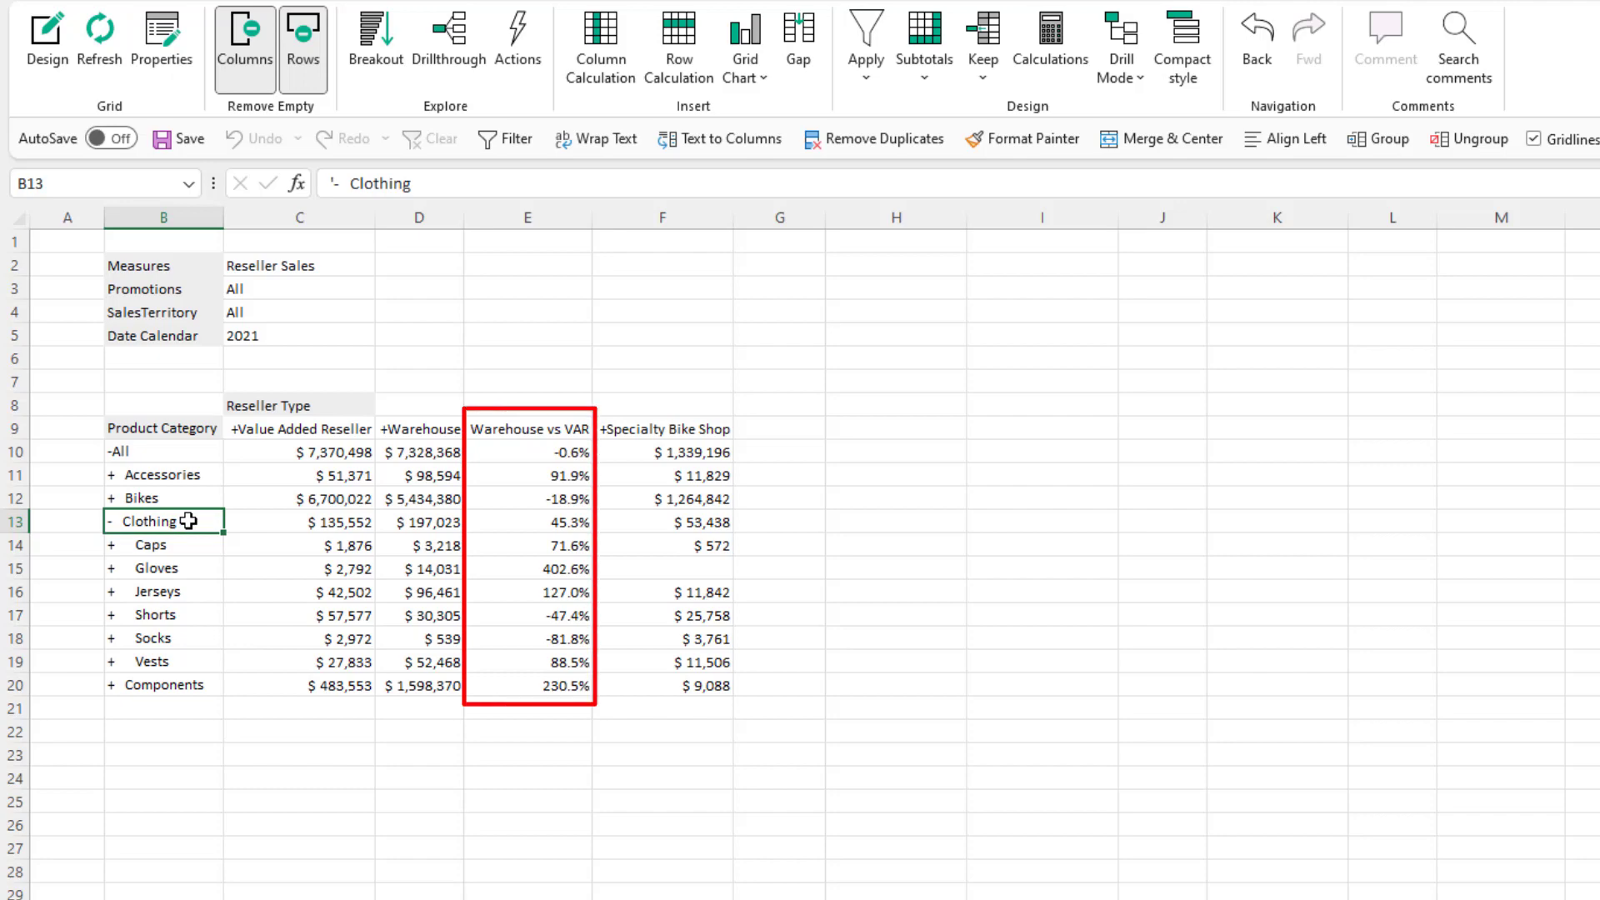
double_click(200, 499)
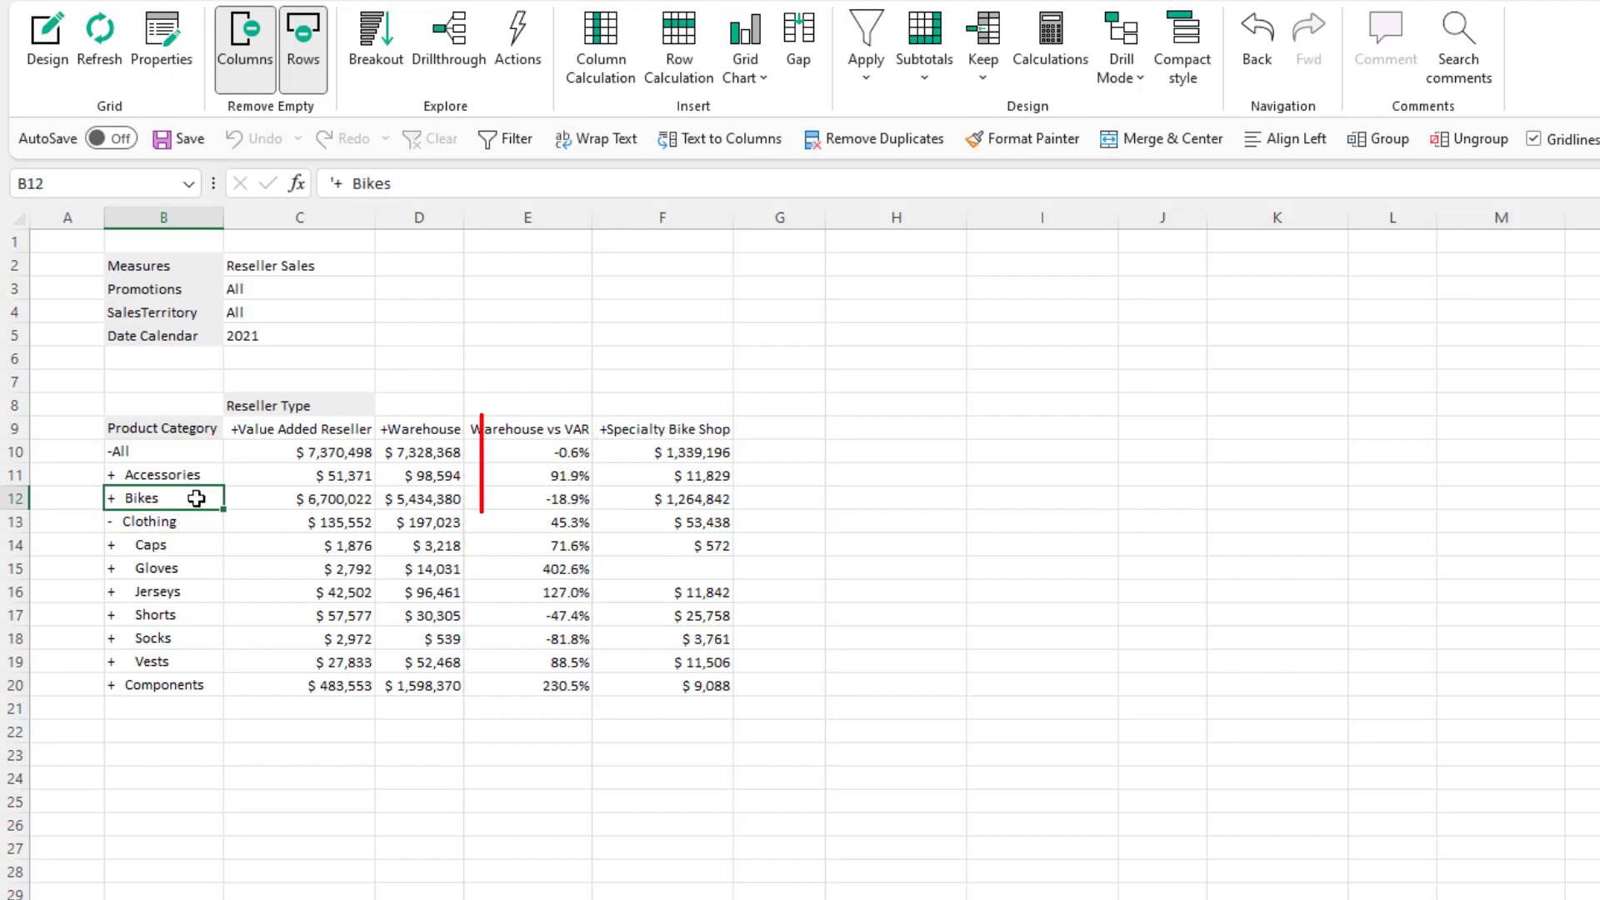
click(197, 592)
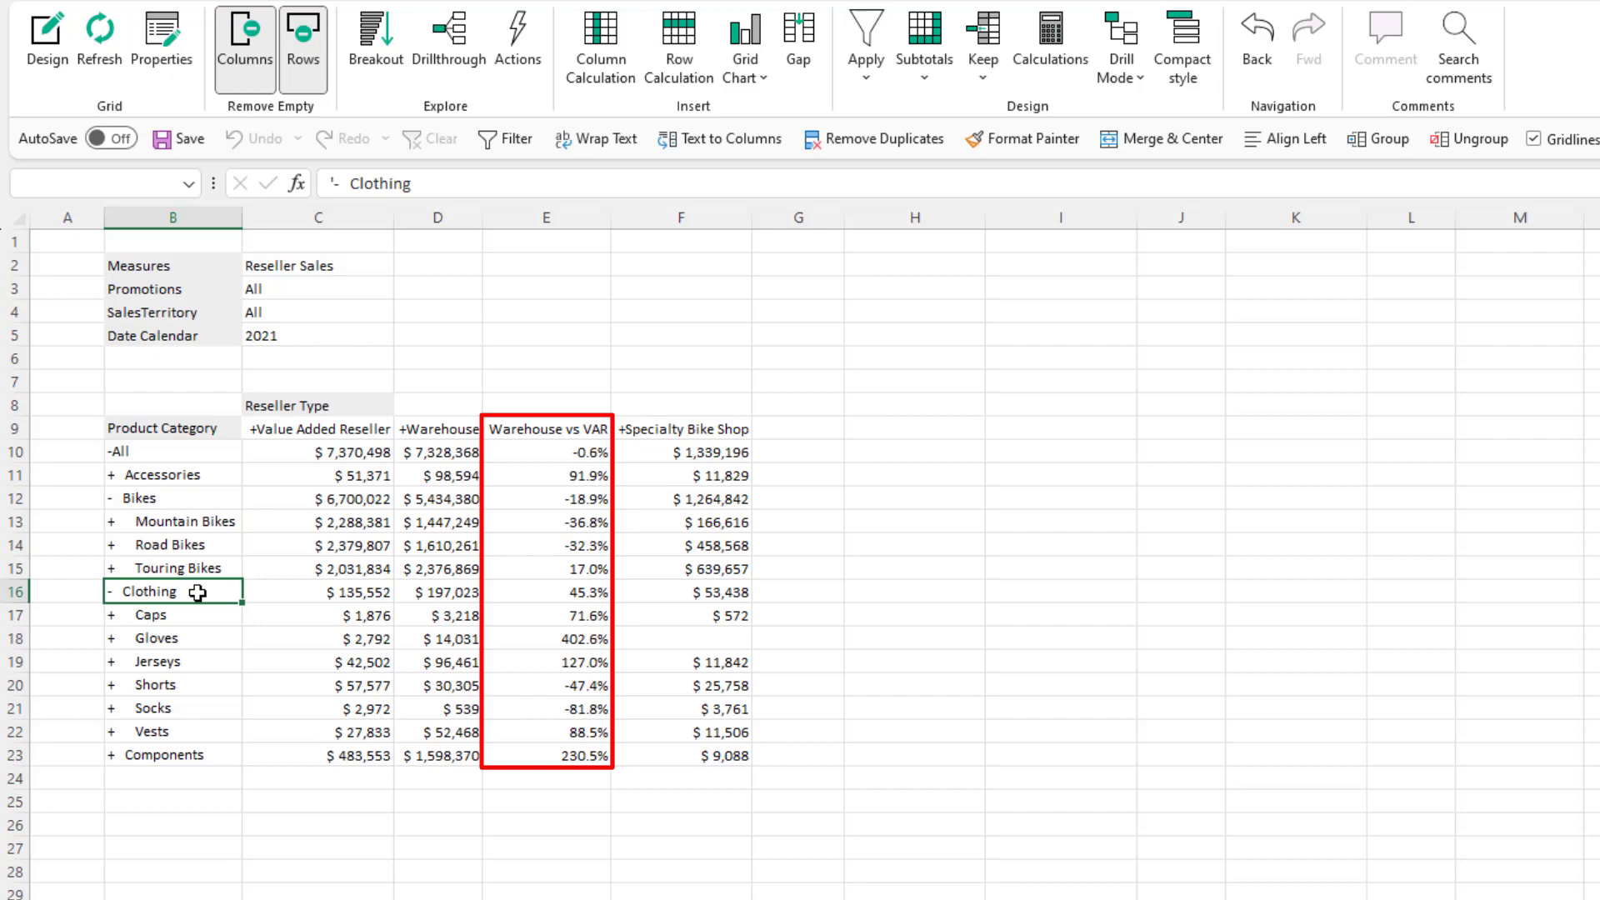
double_click(196, 592)
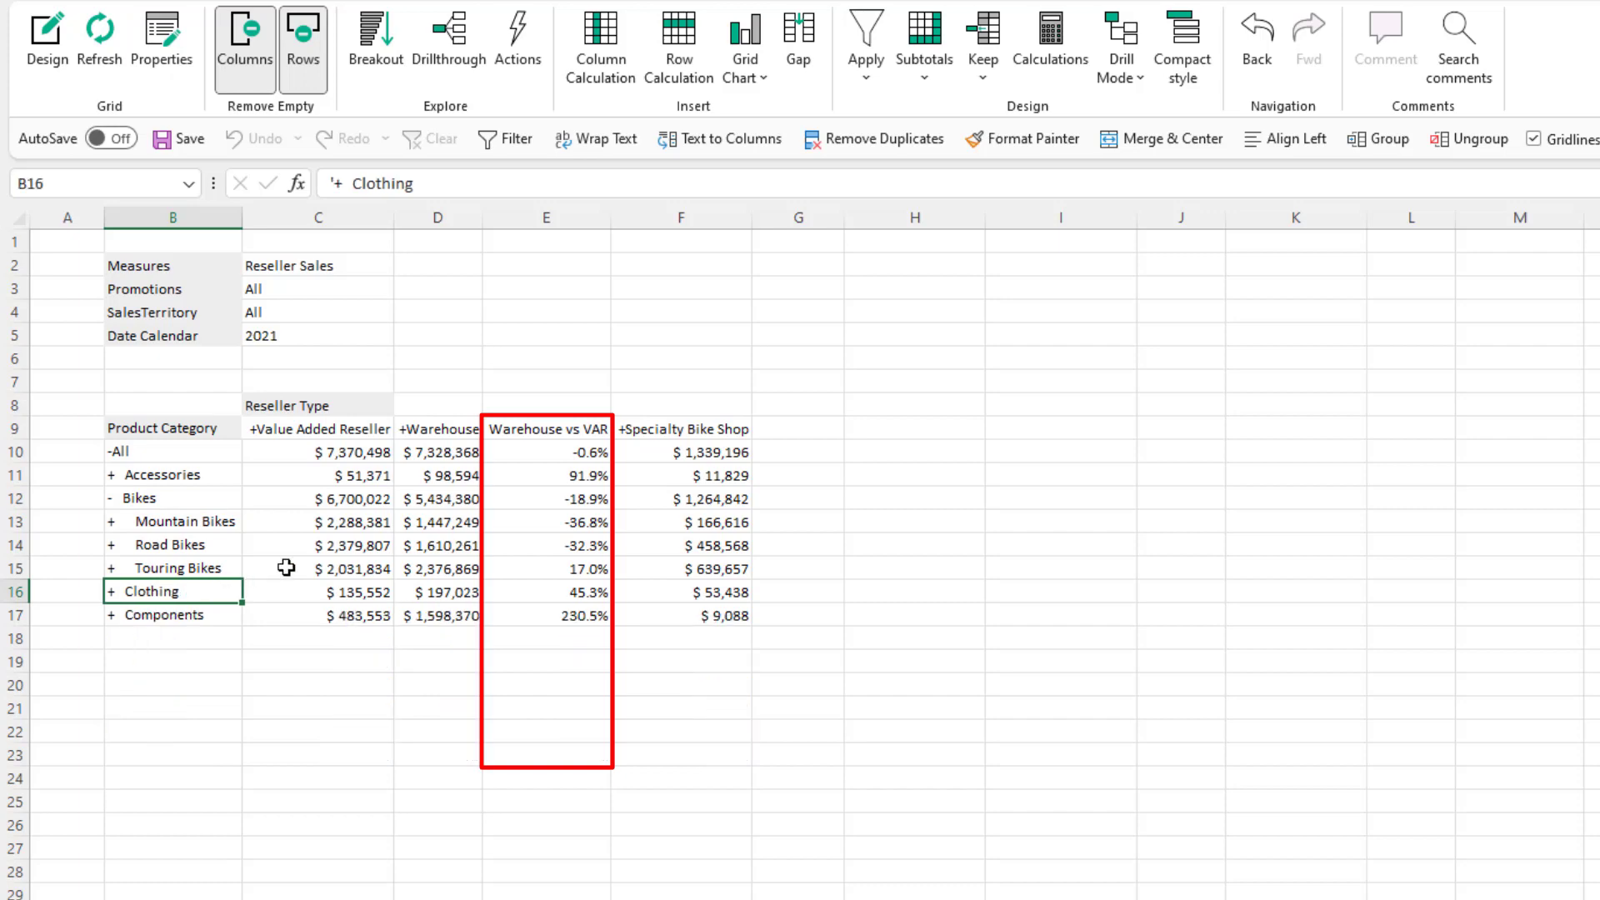
Try moving Date Calendar from the filters to the columns in the report designer and in the FluenceXL task pane
click(356, 501)
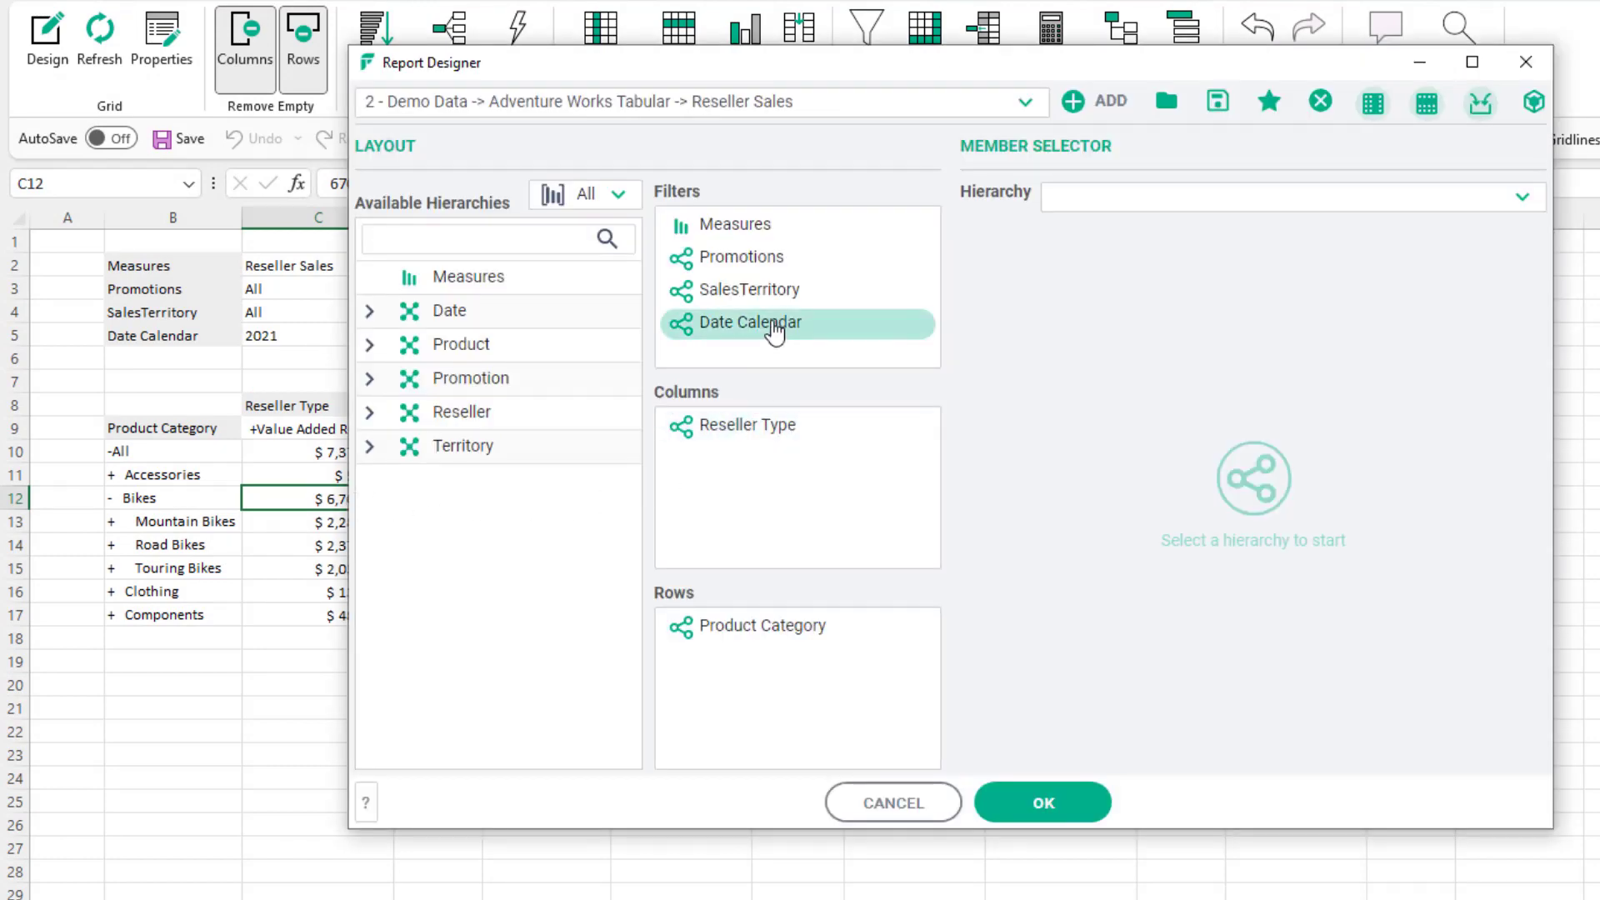
drag(767, 321, 767, 414)
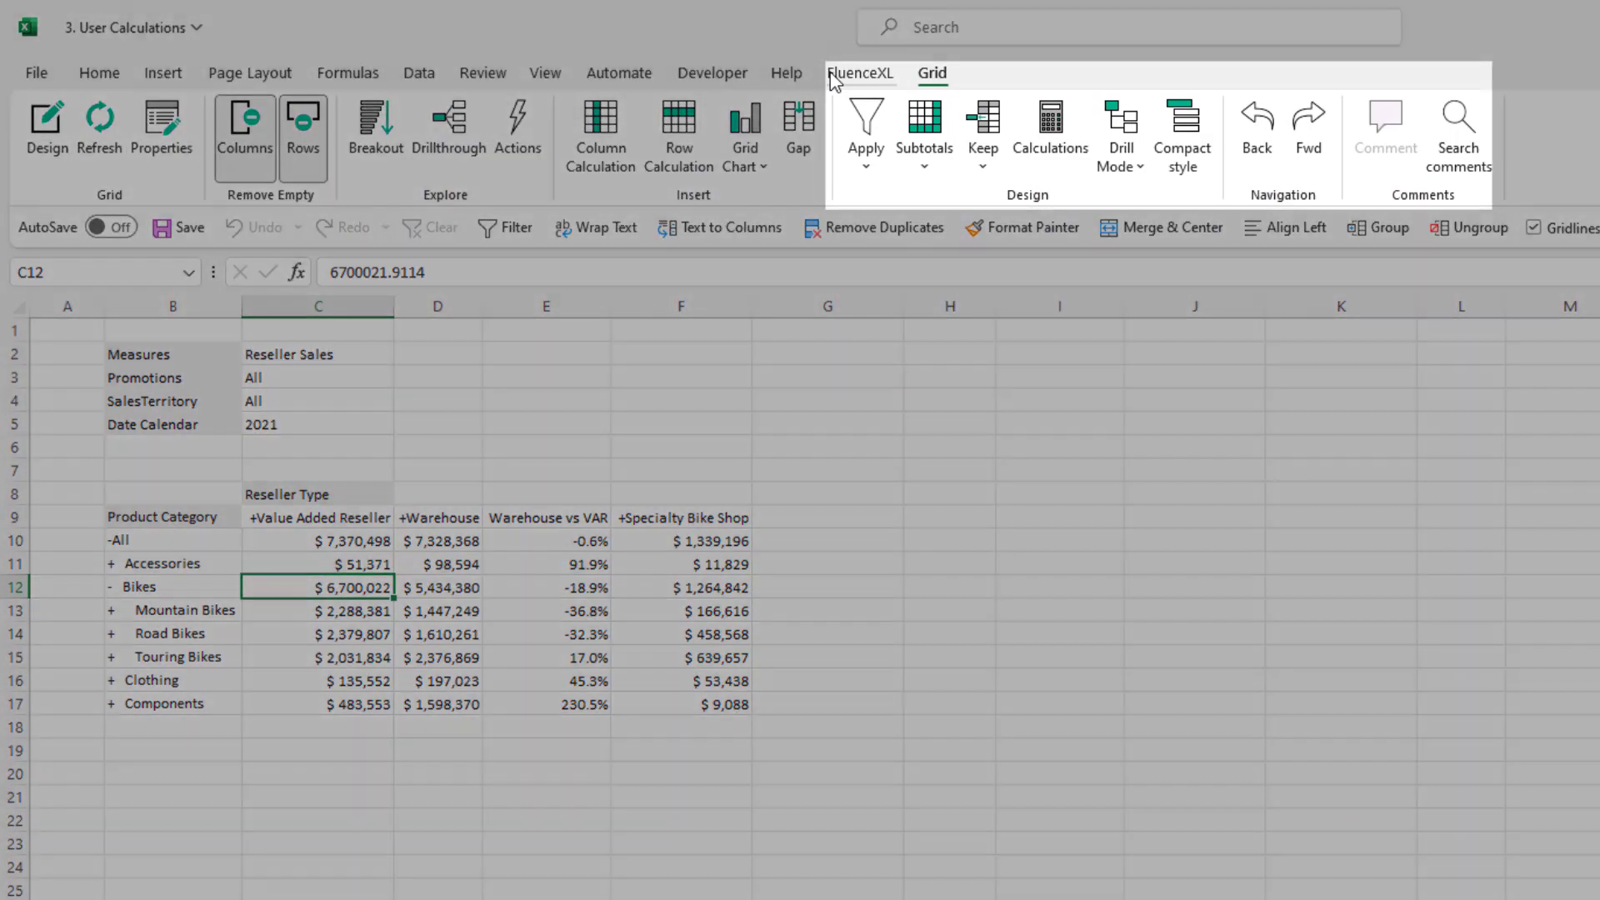
click(834, 73)
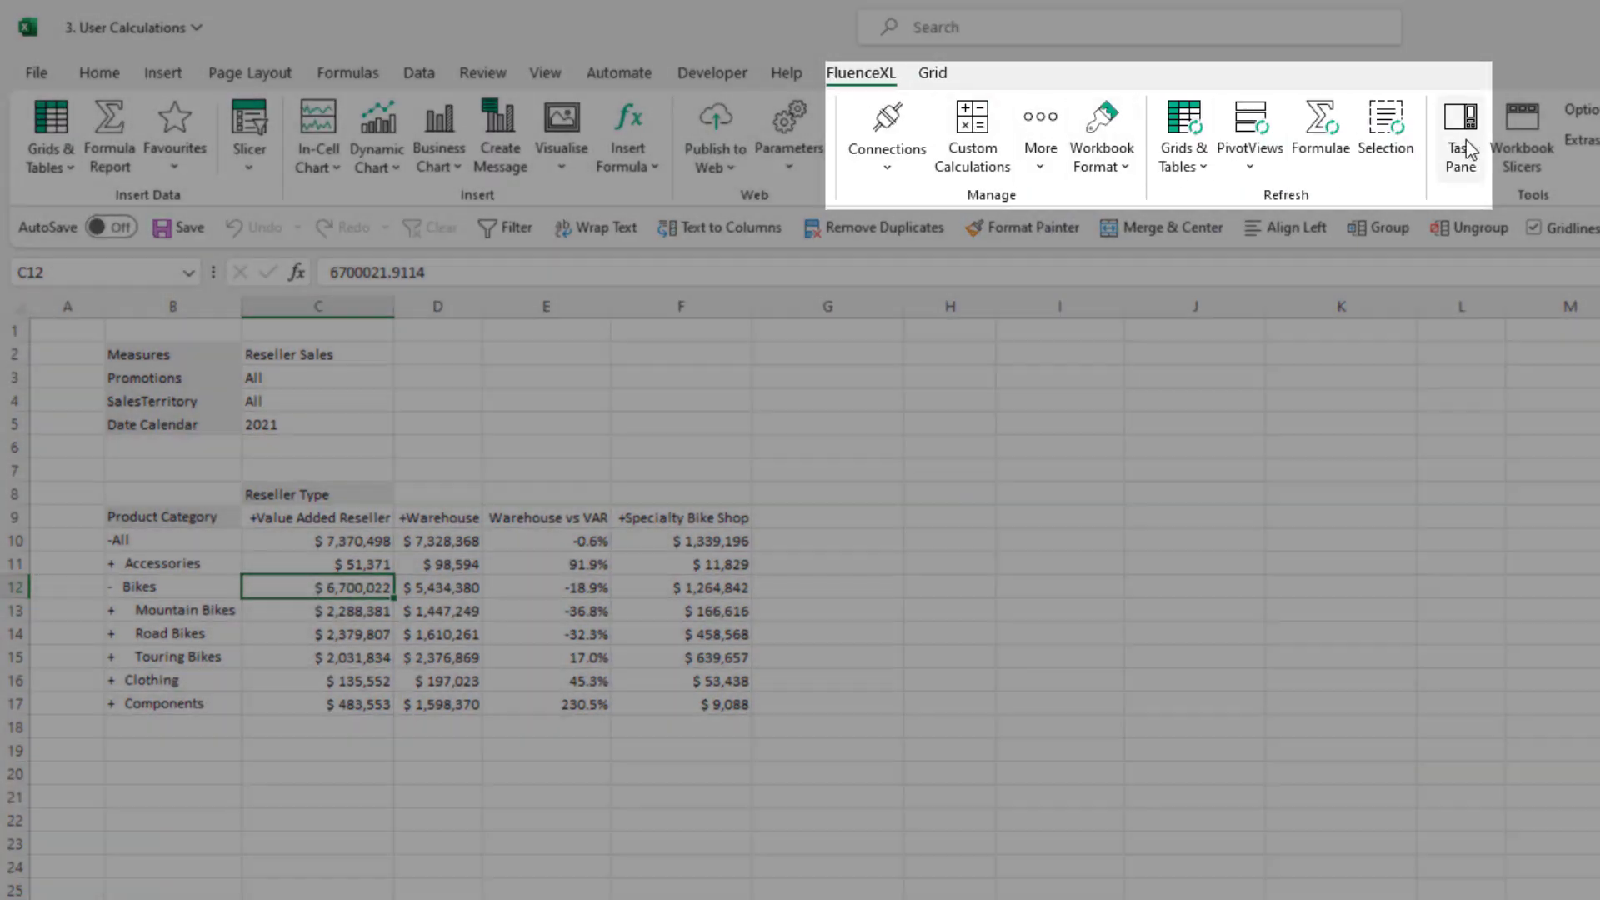
click(1462, 154)
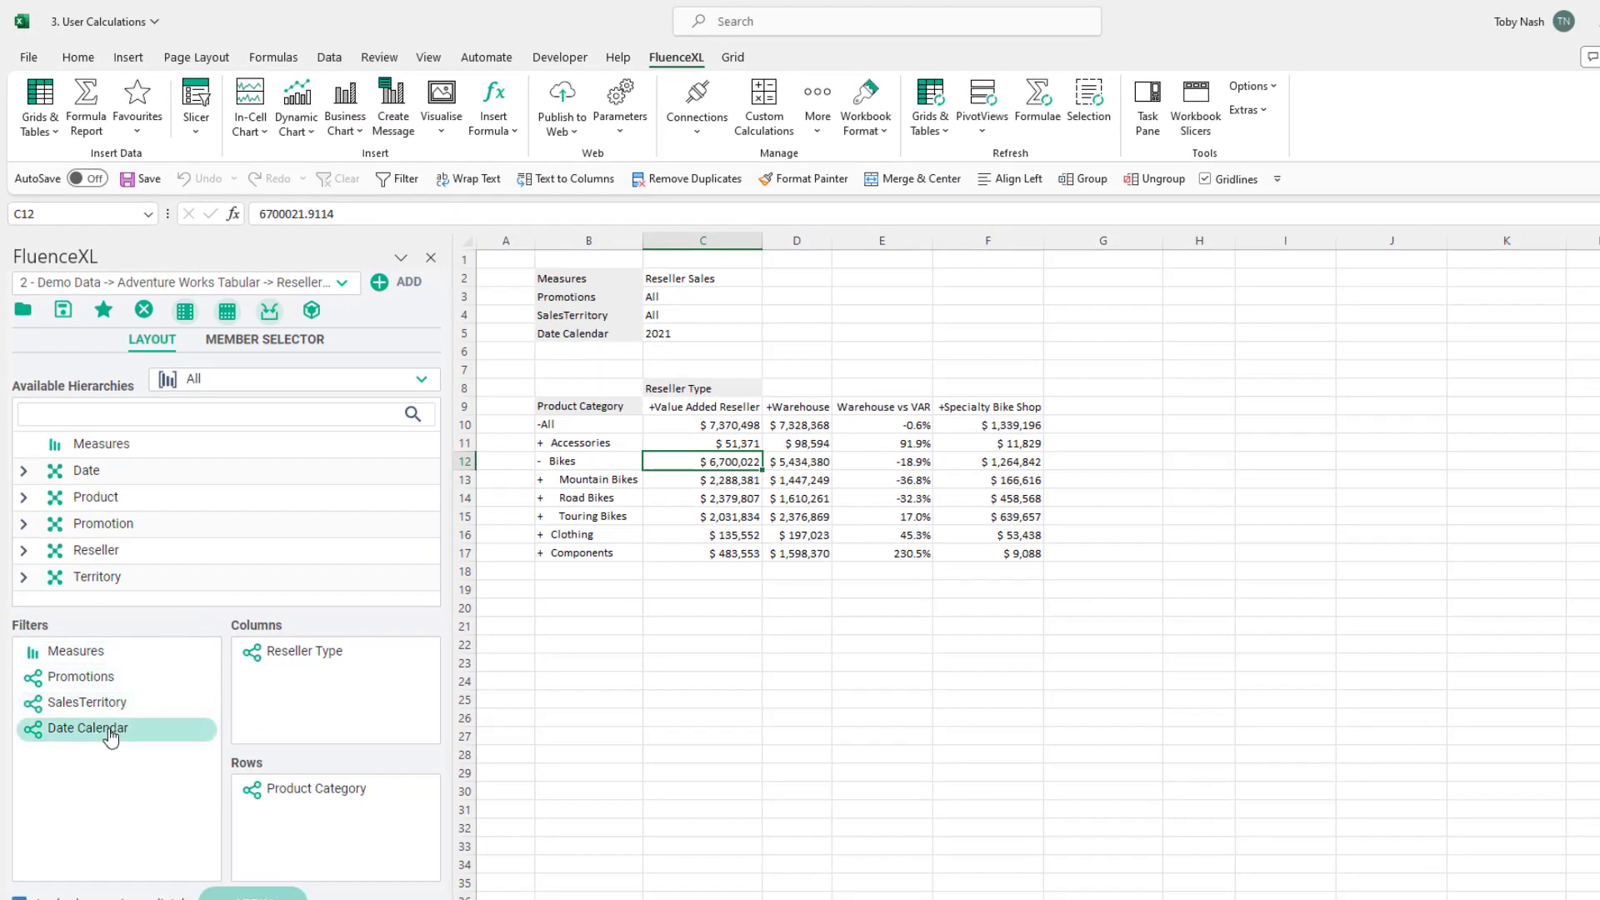
drag(110, 738, 303, 658)
double_click(302, 658)
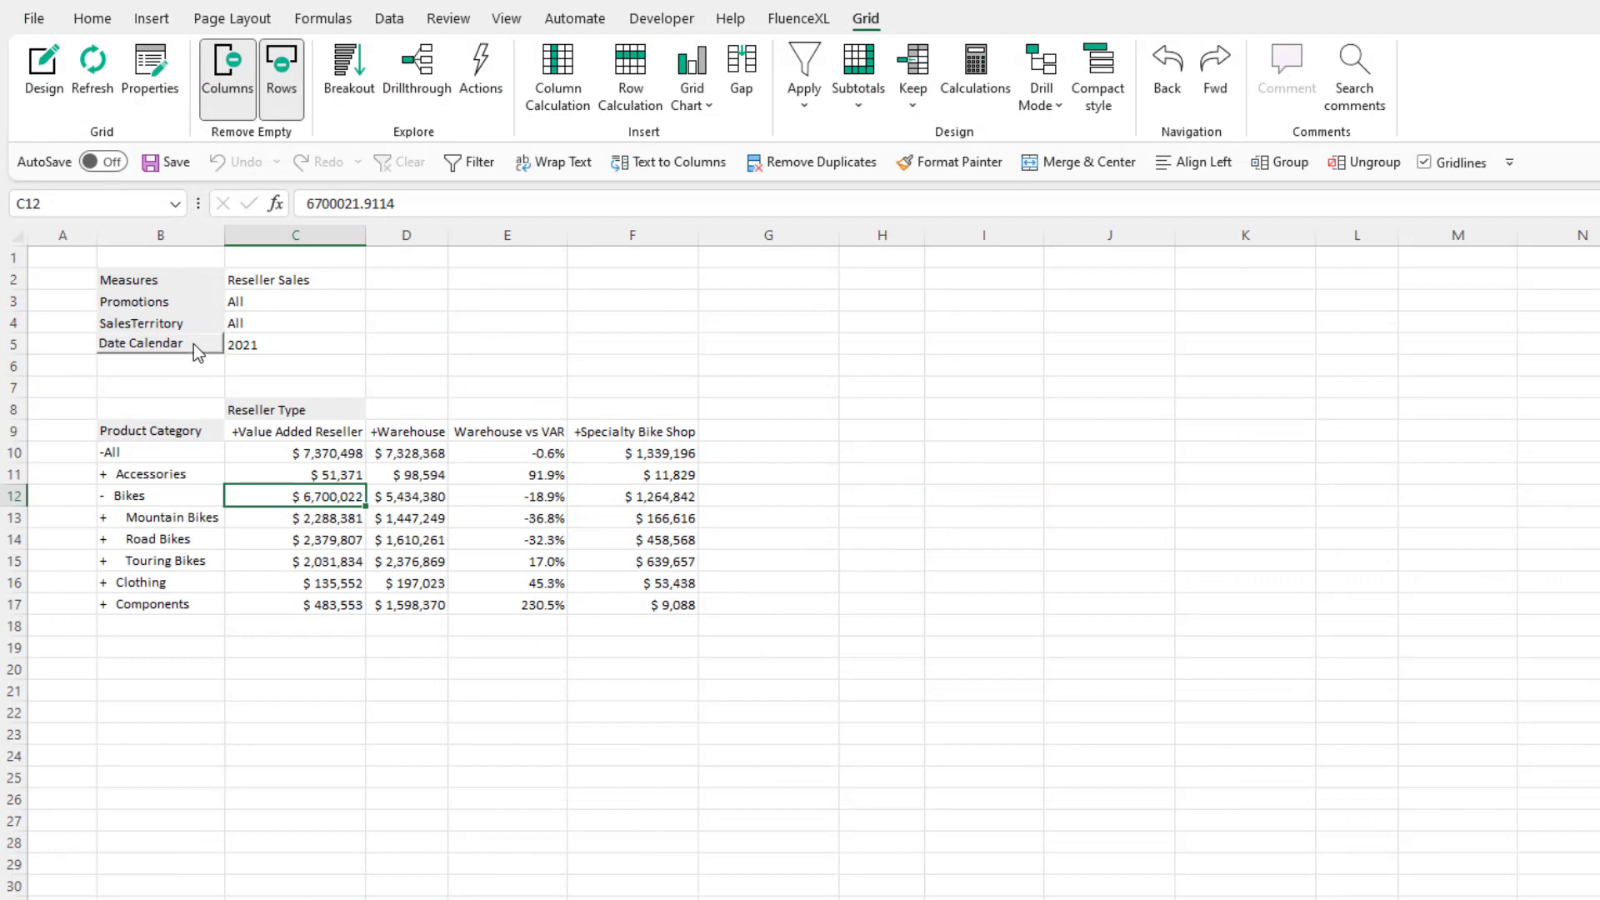
Move the Date Calendar filter into the grid's column headers with Reseller Type and add 2019 and 2020 to its selected members
drag(246, 410, 247, 410)
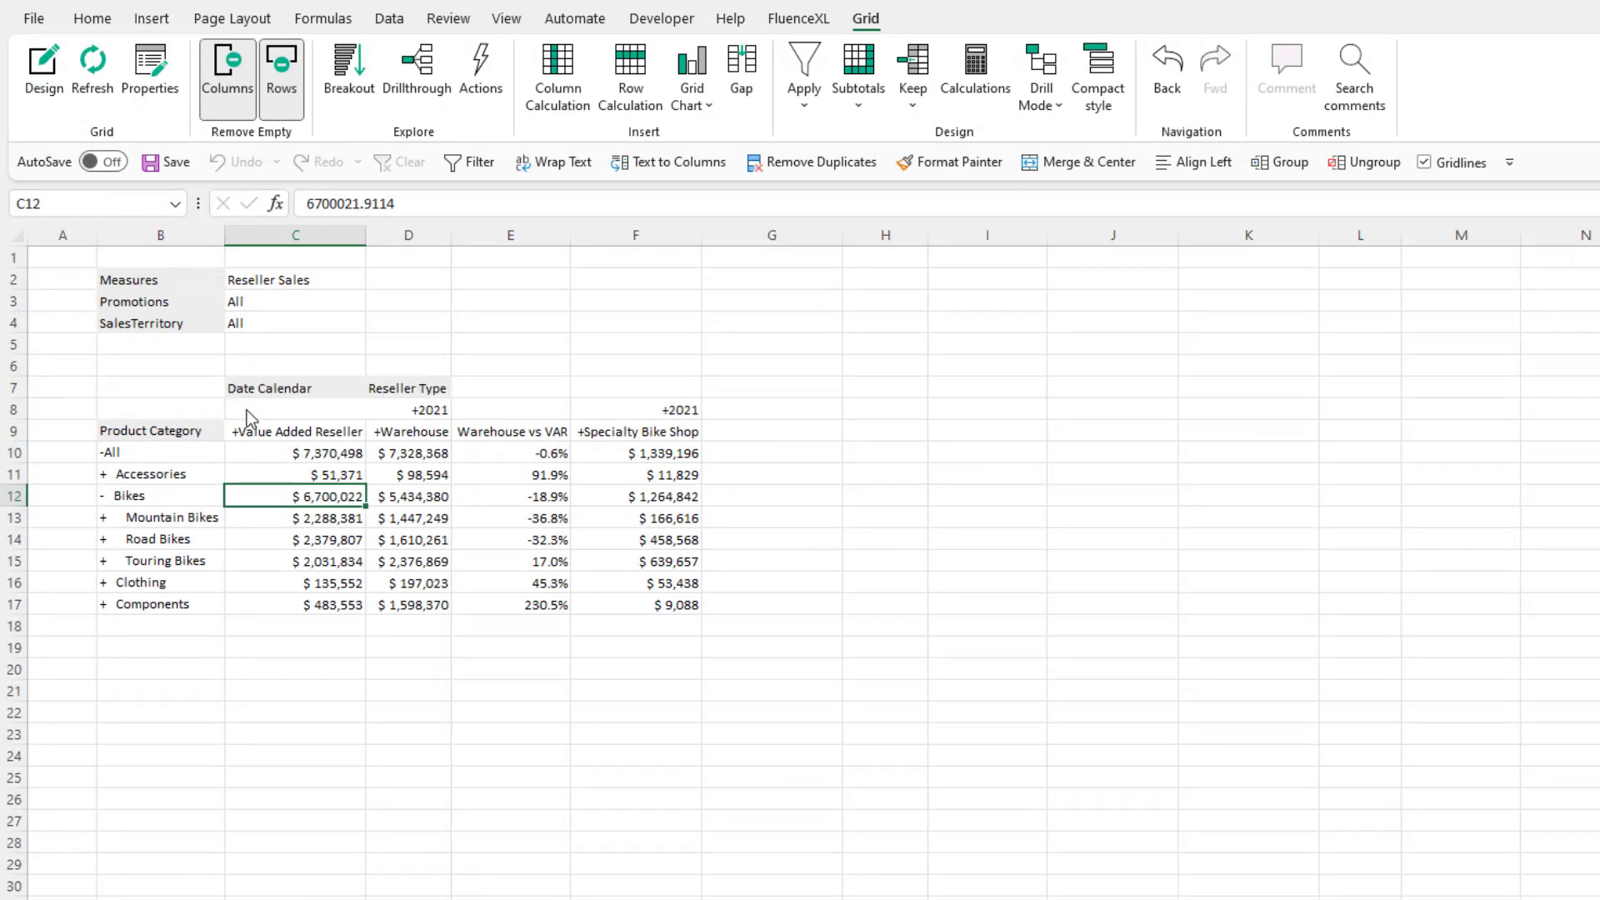
click(321, 388)
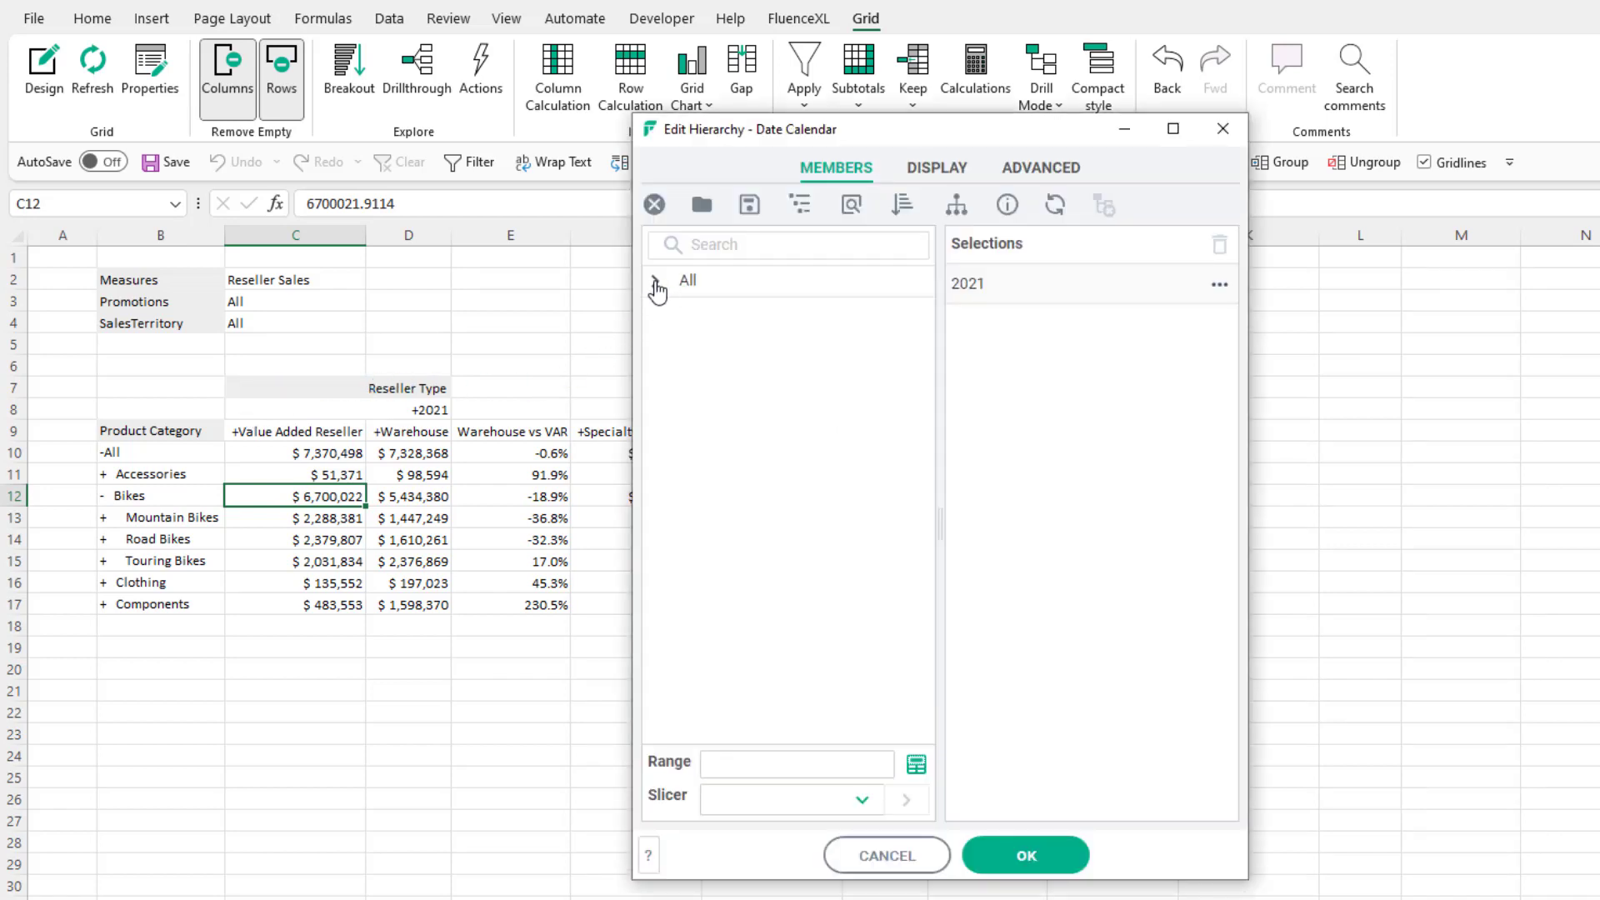
drag(725, 345, 1001, 283)
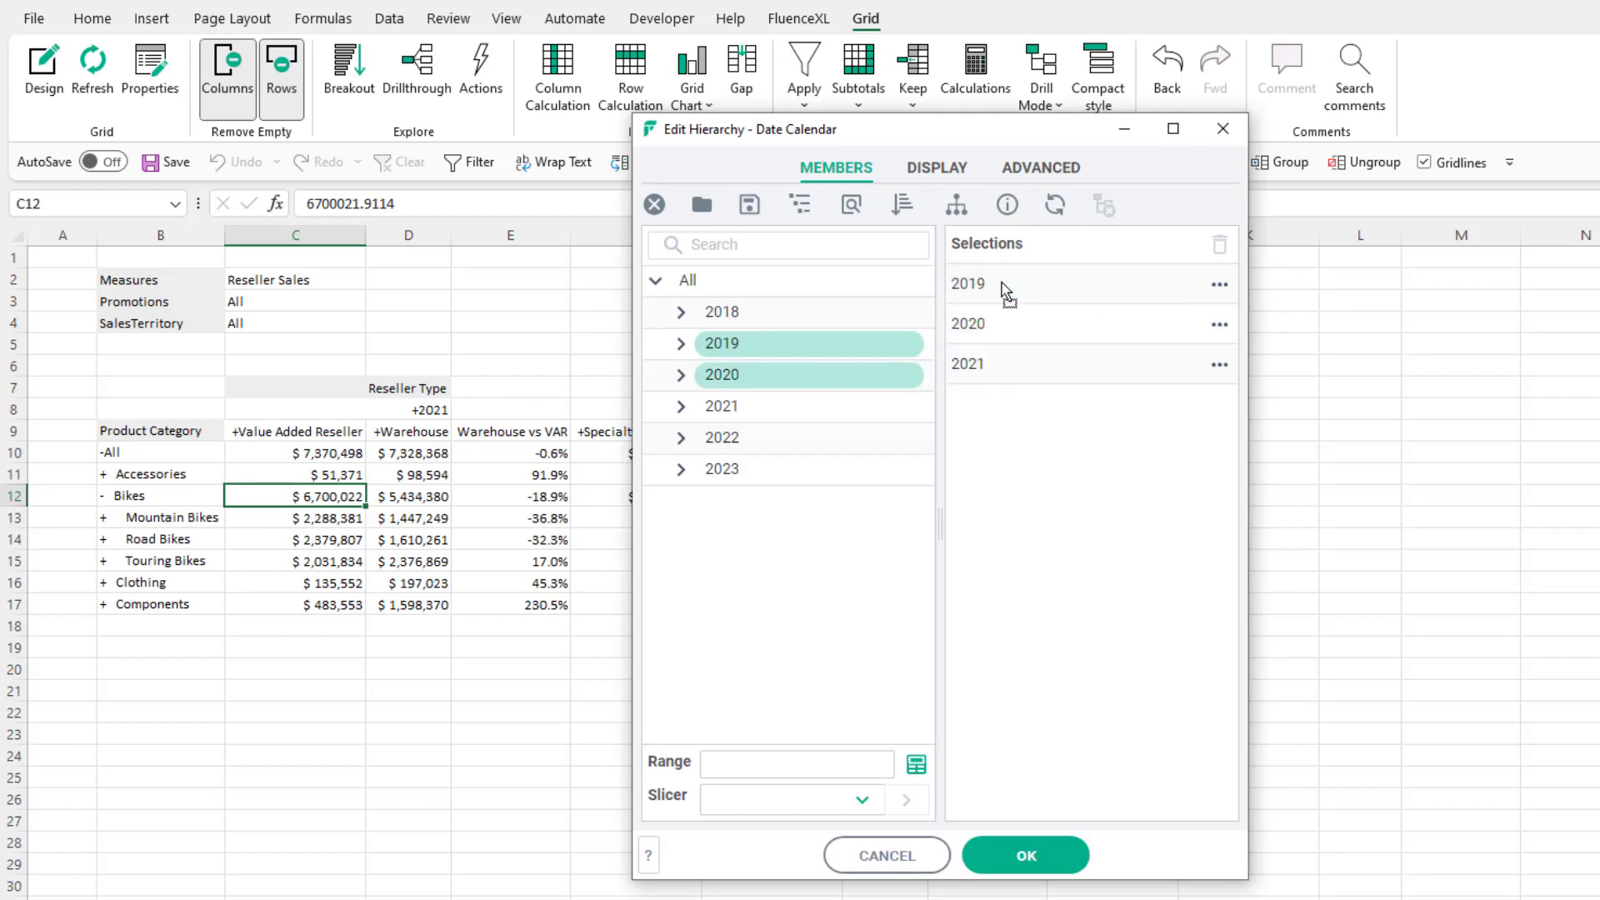
click(1075, 858)
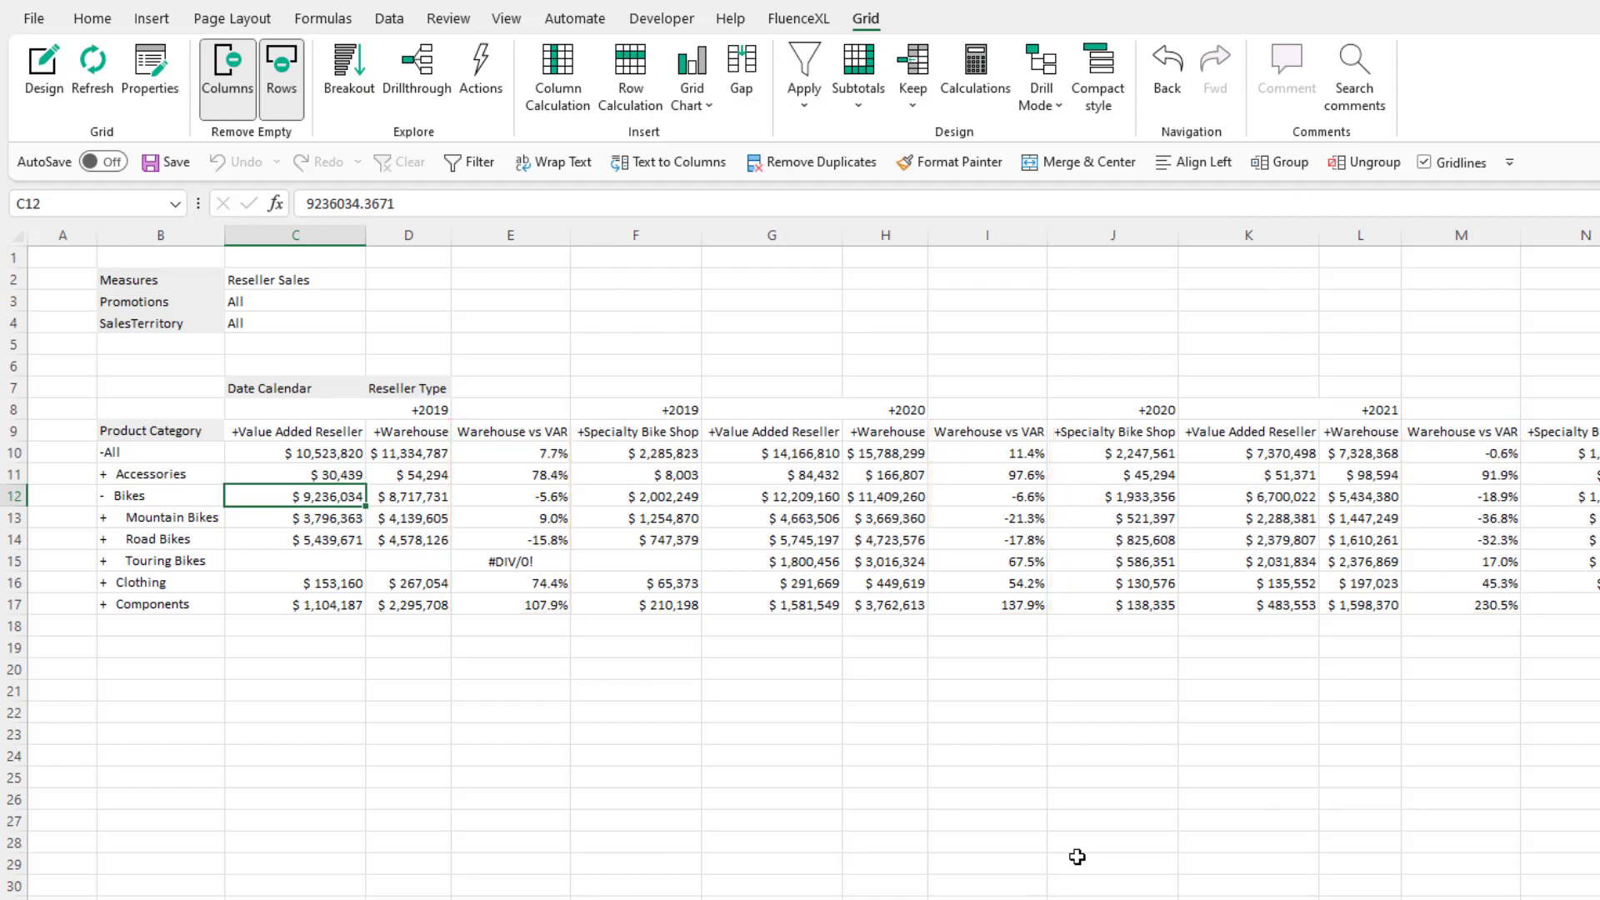
Delete the Warehouse vs VAR calculation from the grid
click(519, 430)
right_click(521, 430)
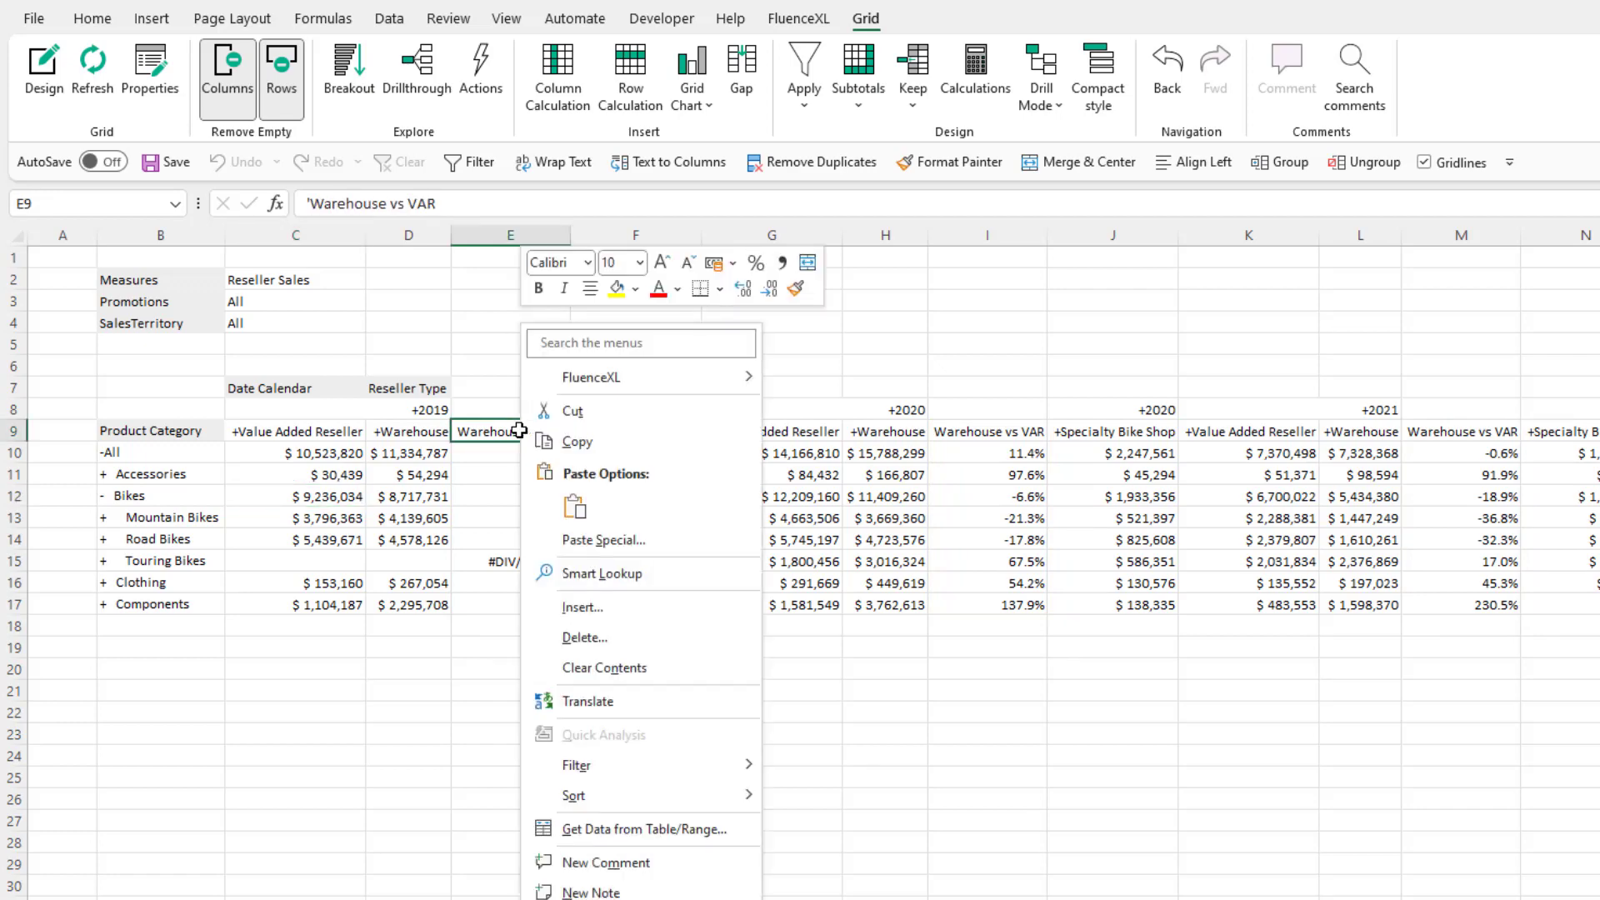
mouse_move(657, 379)
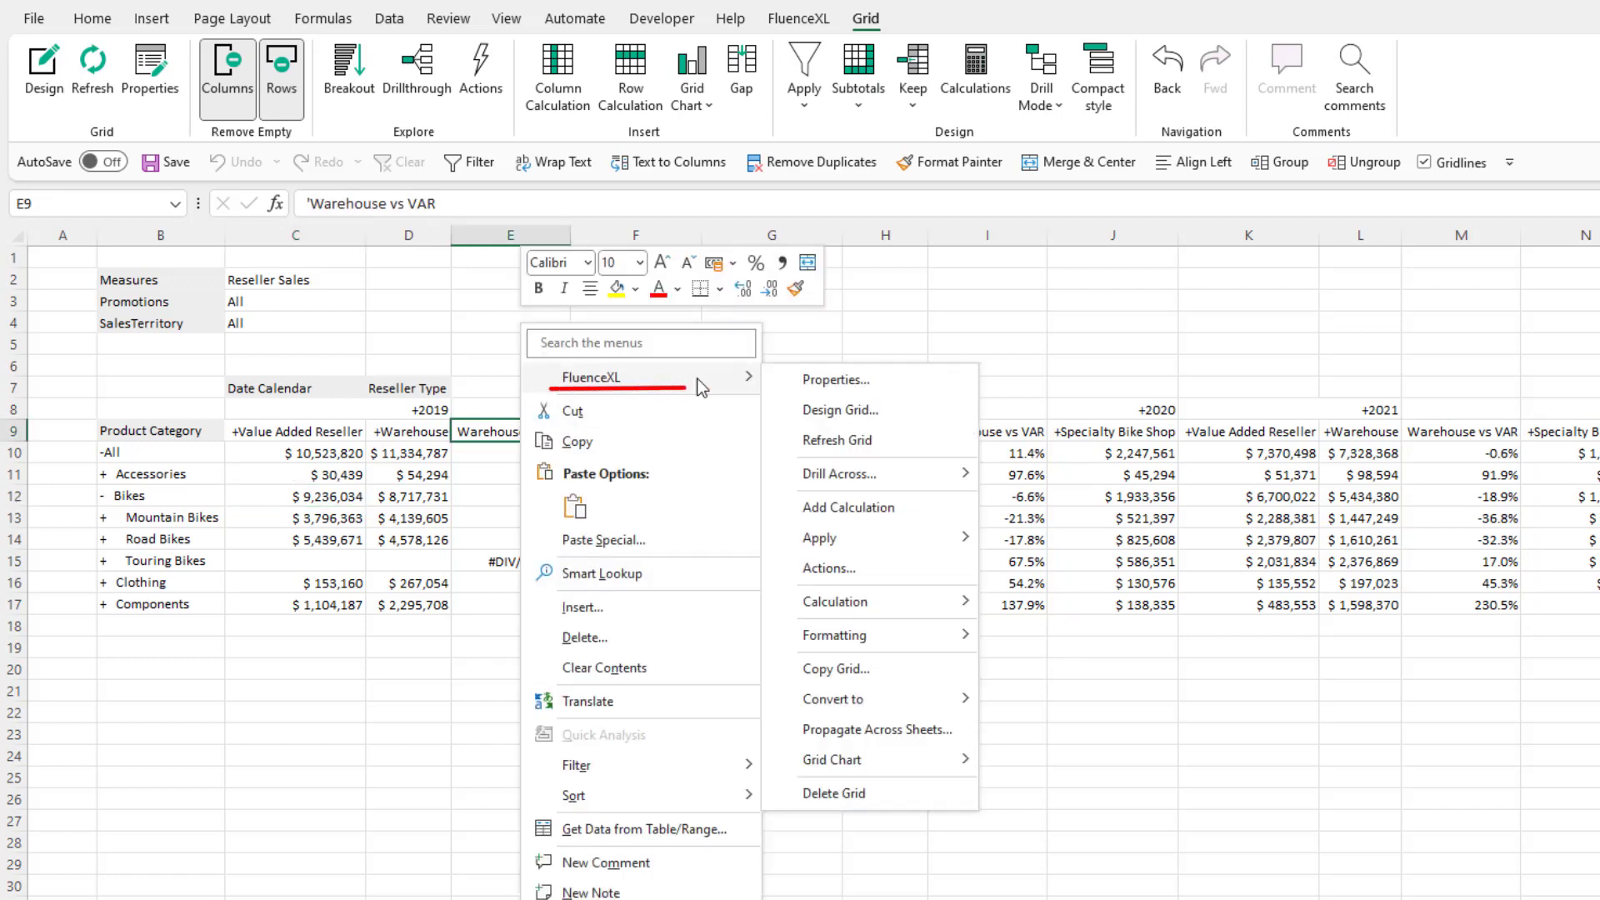
mouse_move(886, 597)
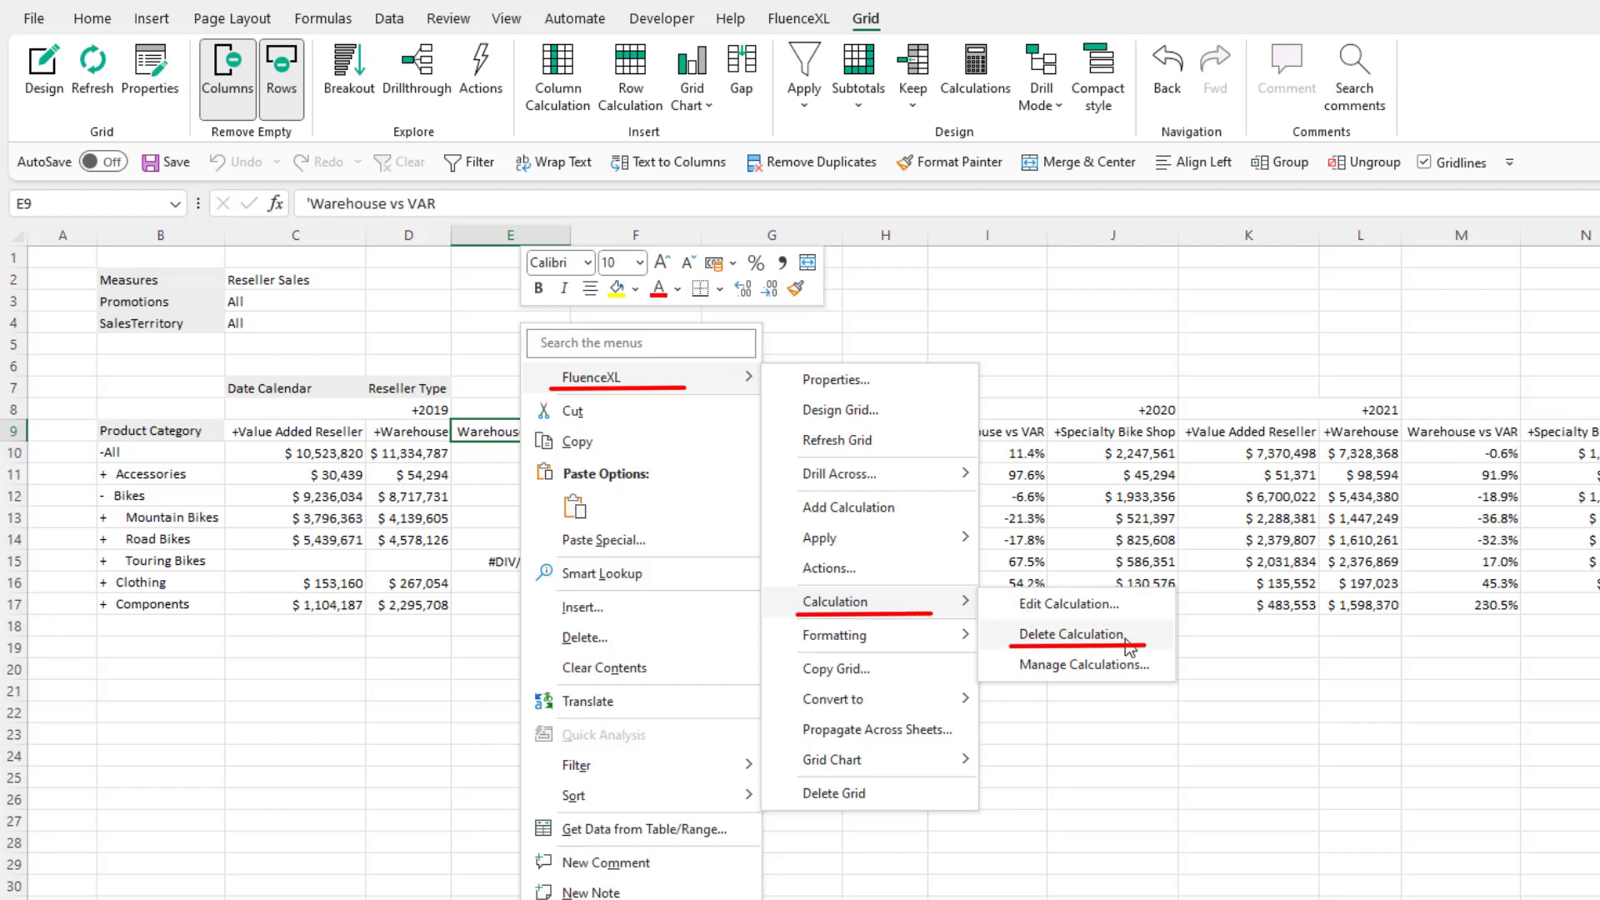
click(1125, 638)
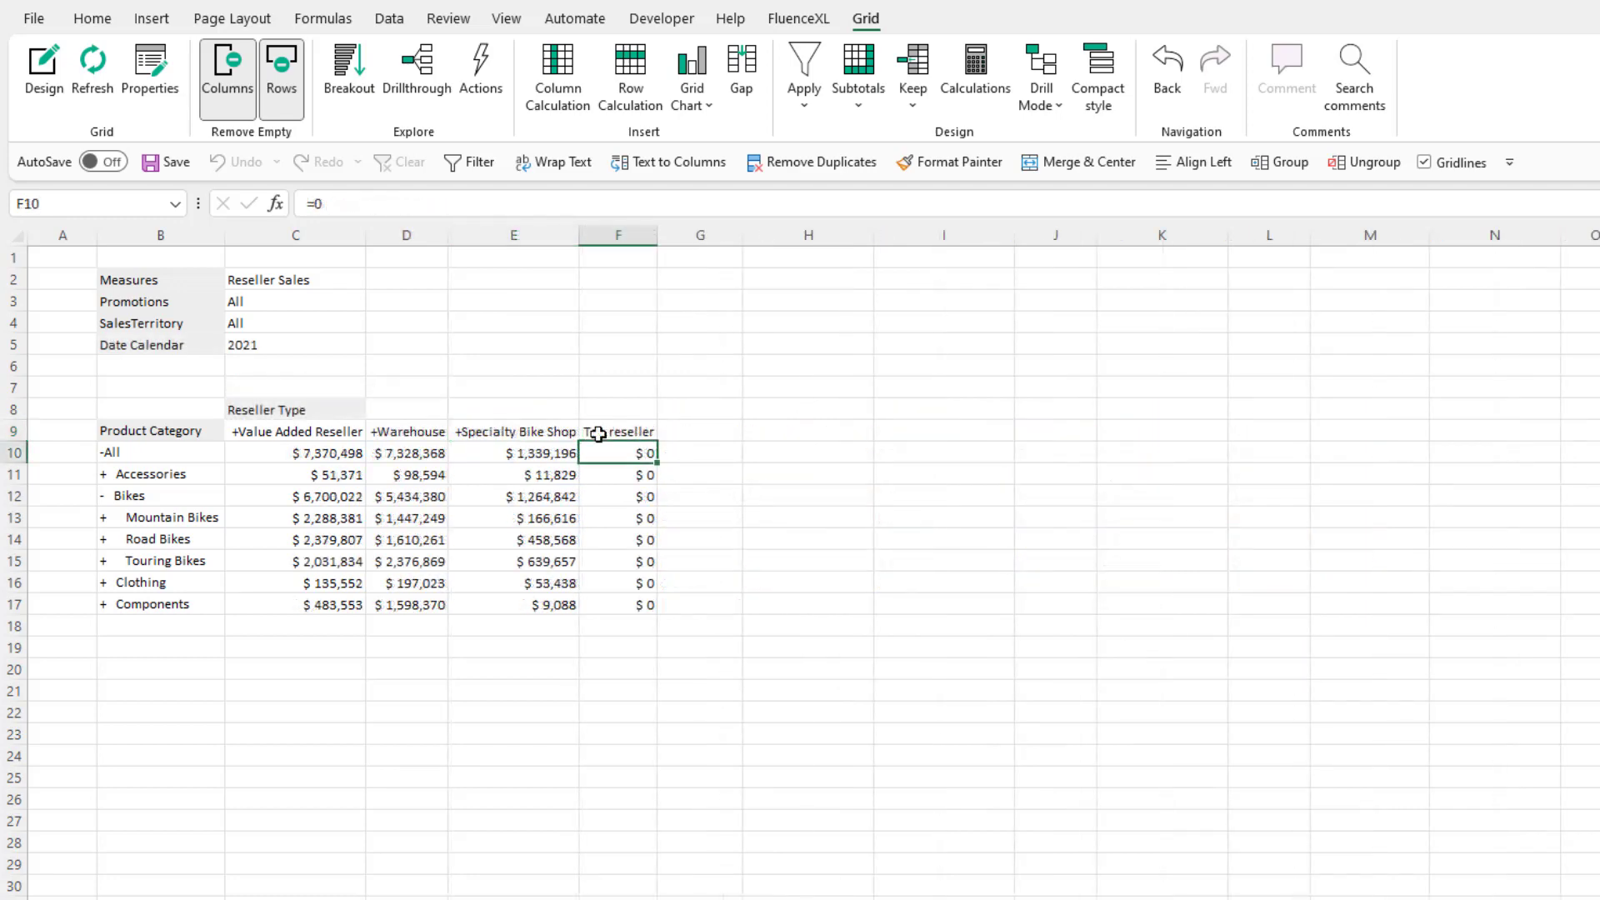
Enter =VLOOKUP(B10,Sheet2!$A$2:$B$9,2,0) in cell F10 as the formula of the Top reseller calculation
text(=vloo)
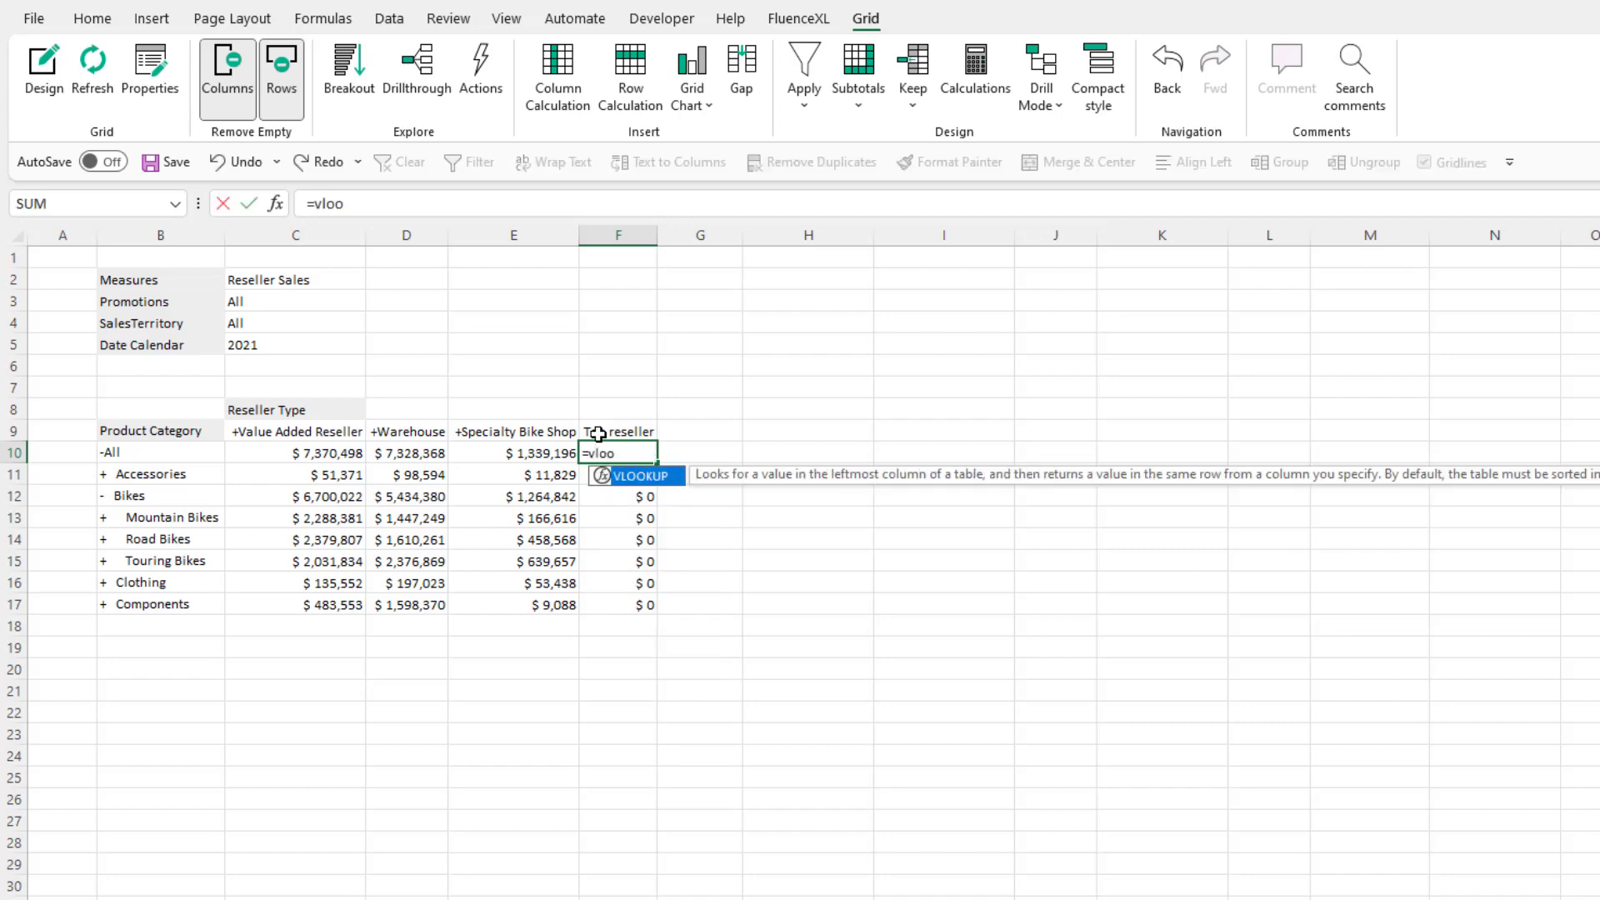
text(kup()
click(161, 453)
text(,)
key(ctrl+Page_Down)
drag(83, 280, 333, 431)
click(506, 203)
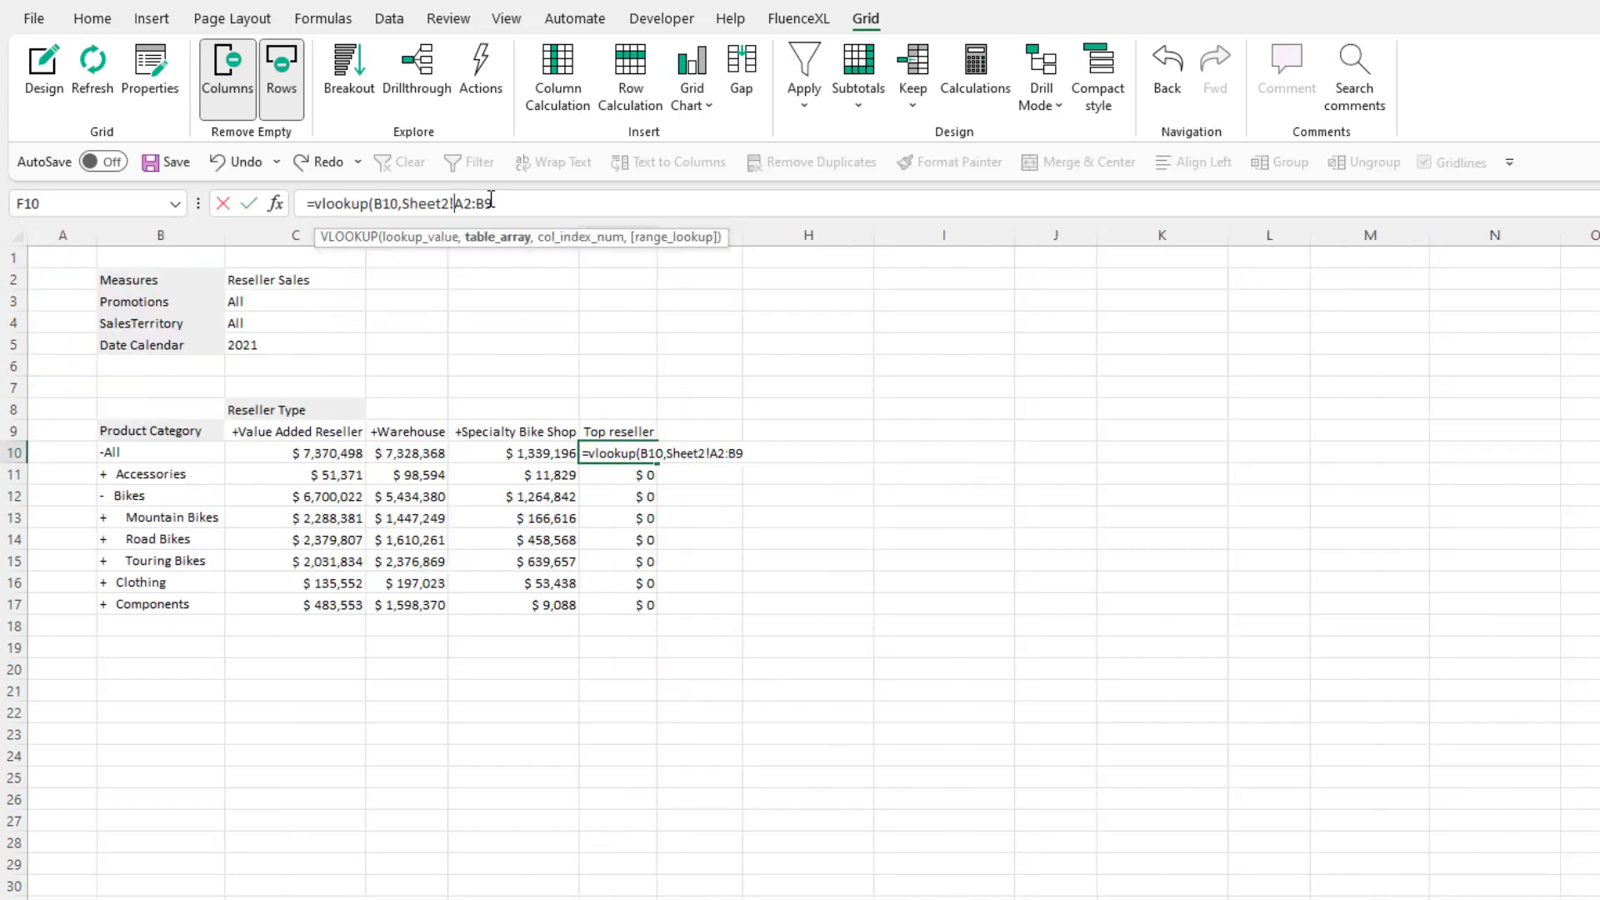
key(F4)
text(,)
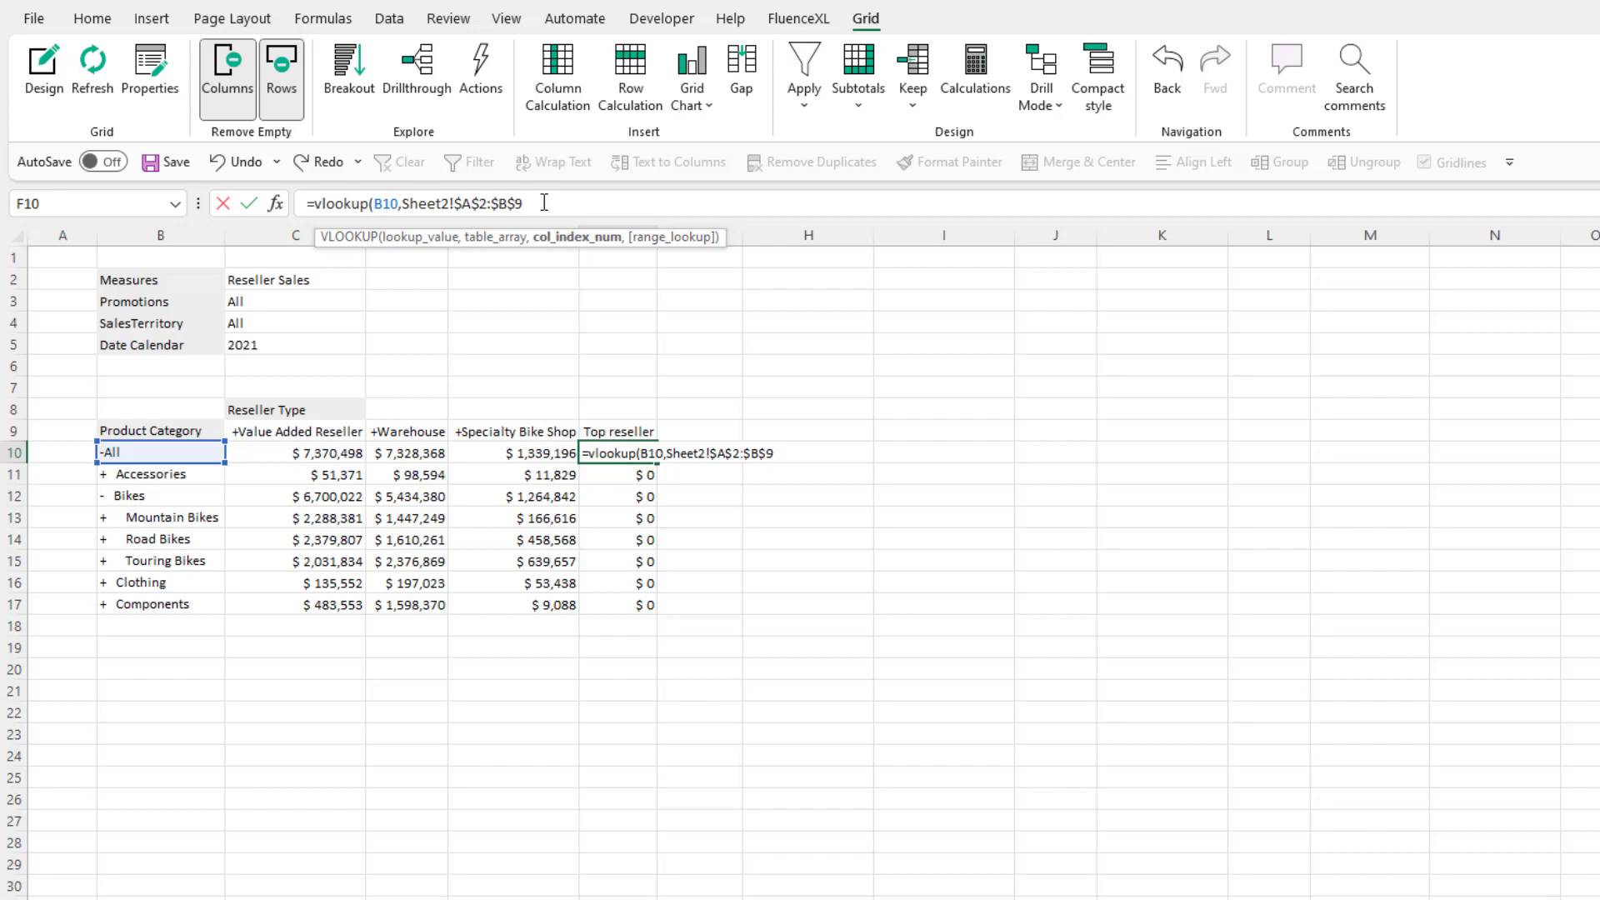
text(2,0))
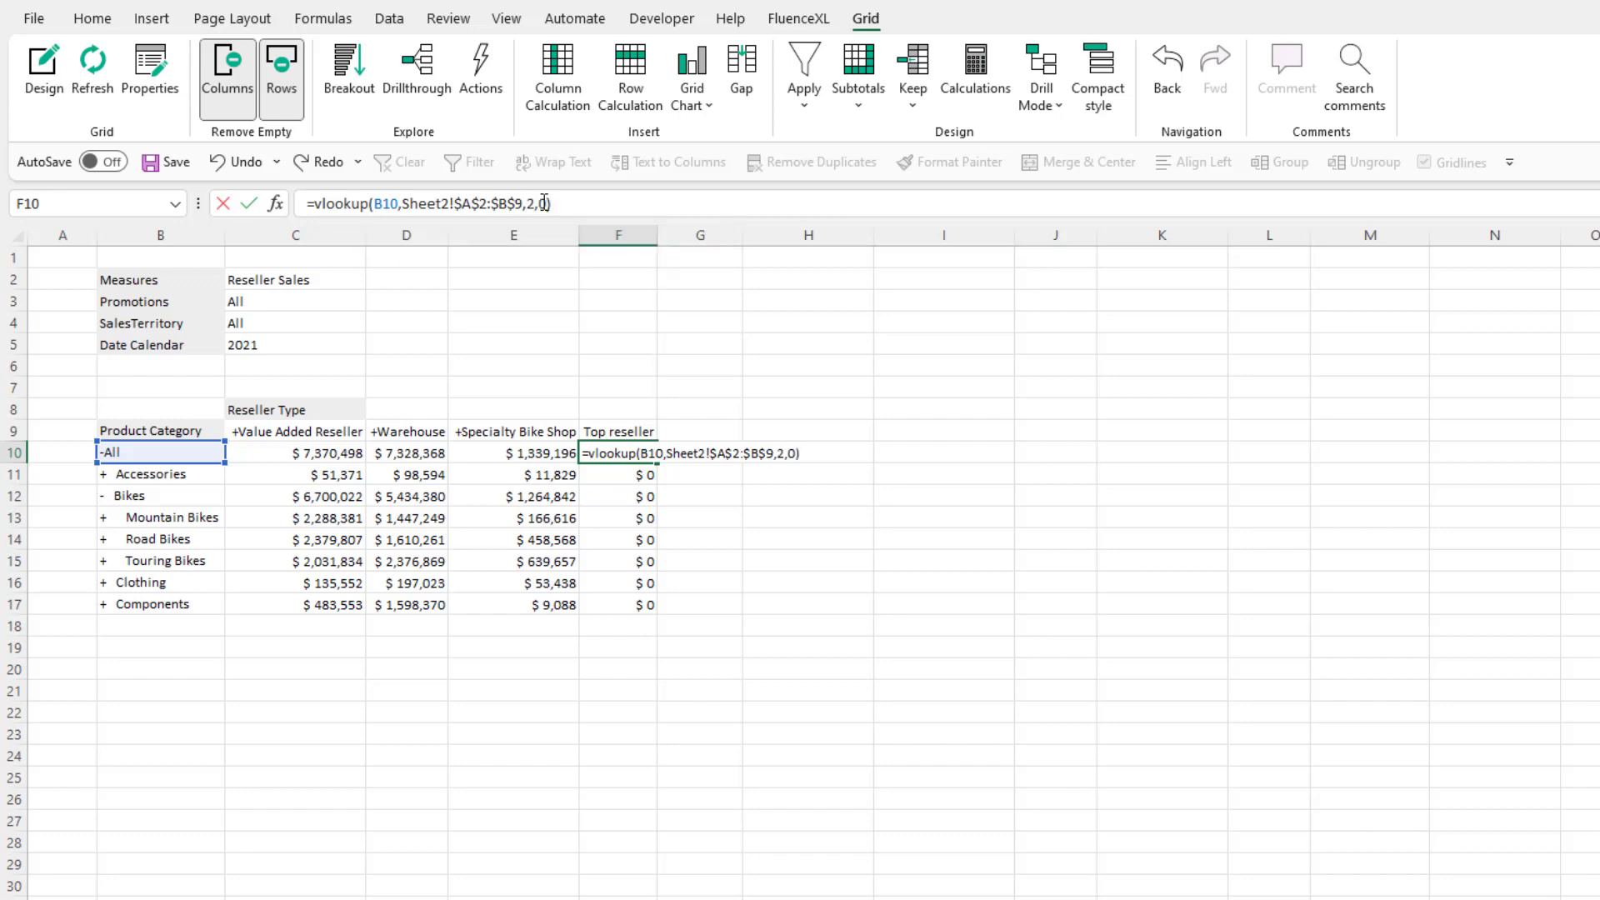
key(Return)
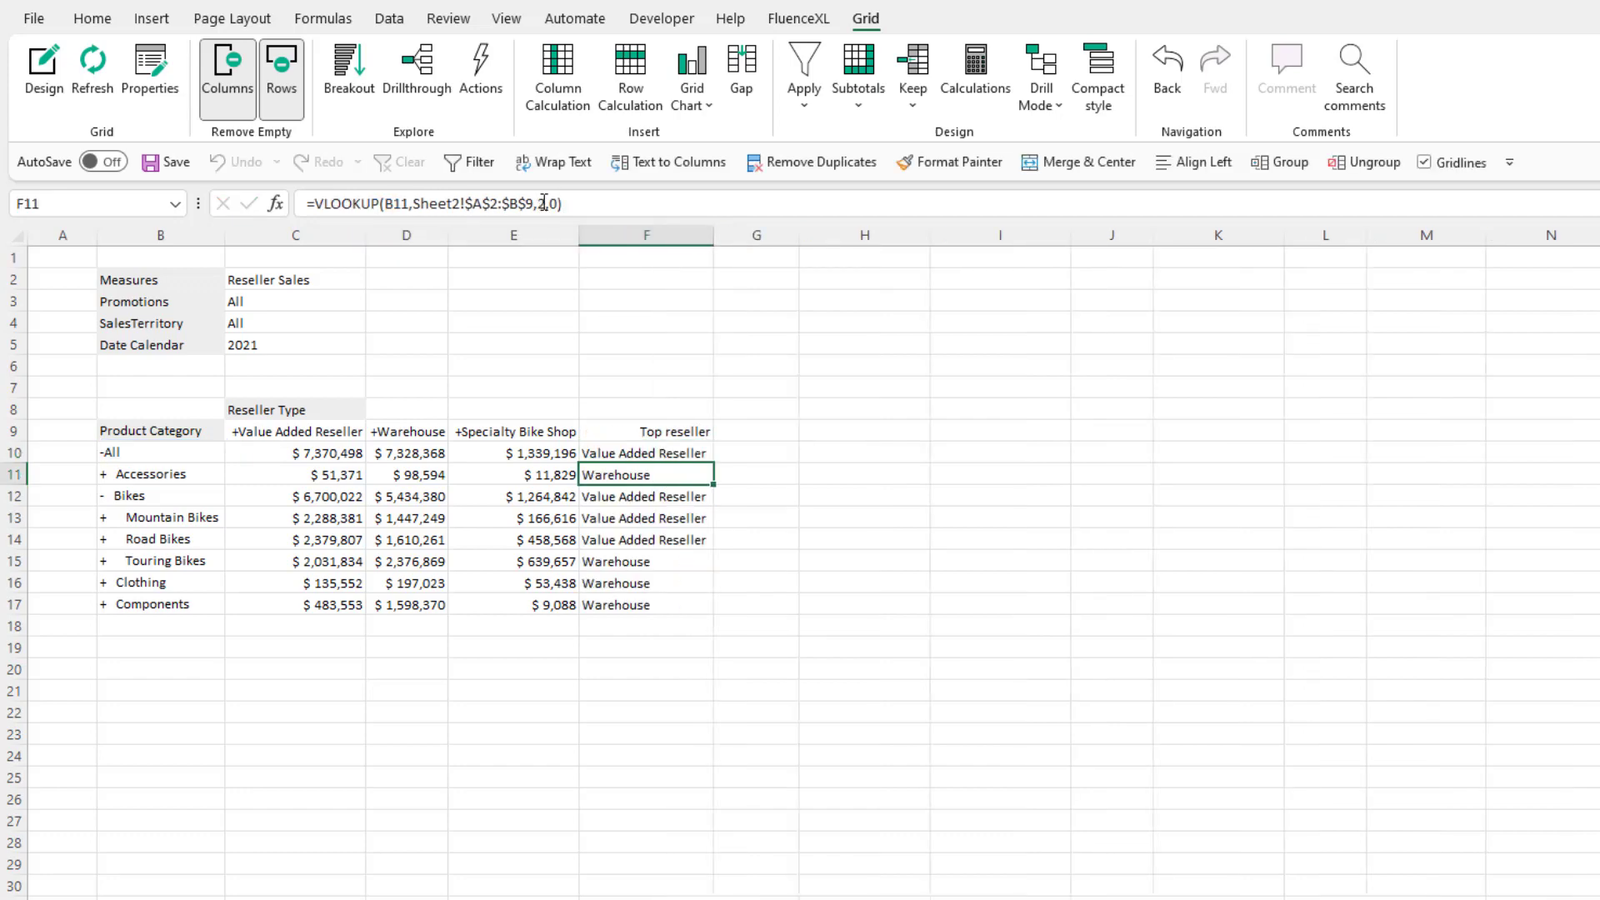